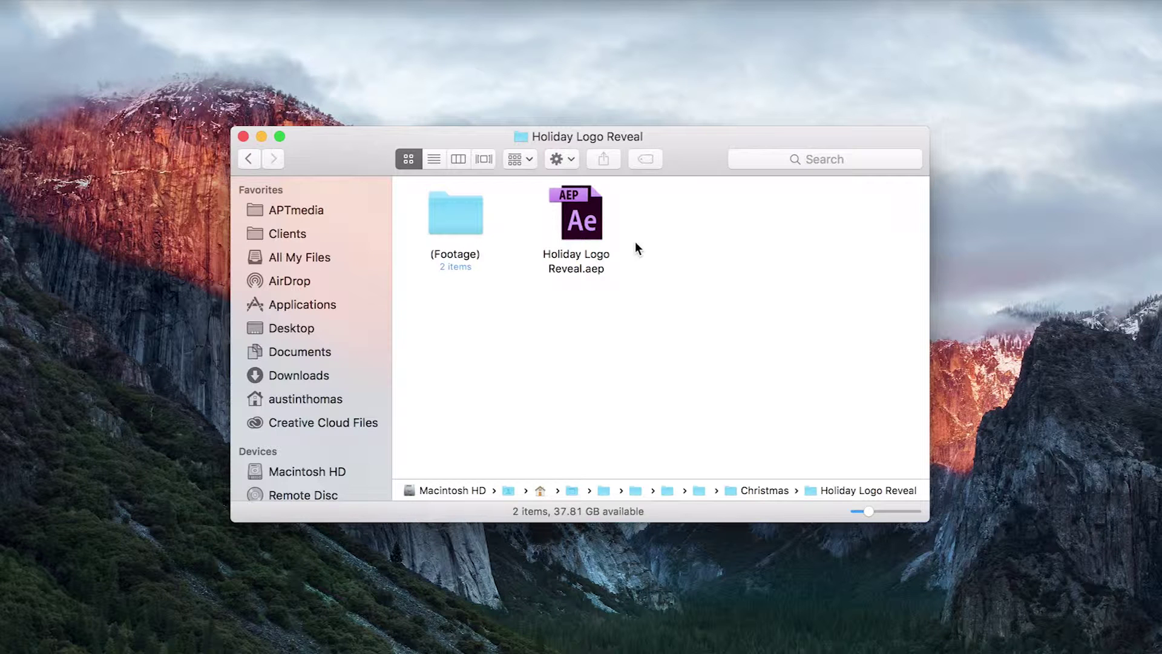
Step: Open the Holiday Logo Reveal.aep project from the Holiday Logo Reveal folder in After Effects
{"action": "mouse_move", "coordinate": [697, 141]}
{"action": "left_mouse_down"}
{"action": "mouse_move", "coordinate": [731, 98]}
{"action": "mouse_move", "coordinate": [706, 161]}
{"action": "mouse_move", "coordinate": [686, 158]}
{"action": "left_mouse_up"}
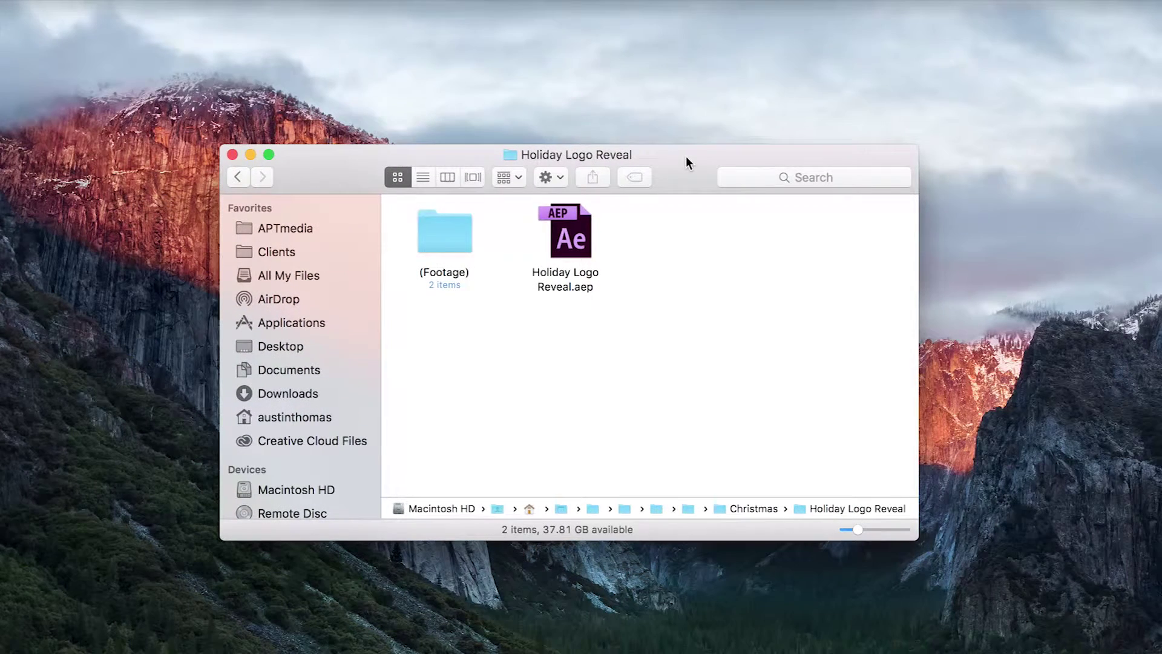
{"action": "left_click", "coordinate": [580, 237]}
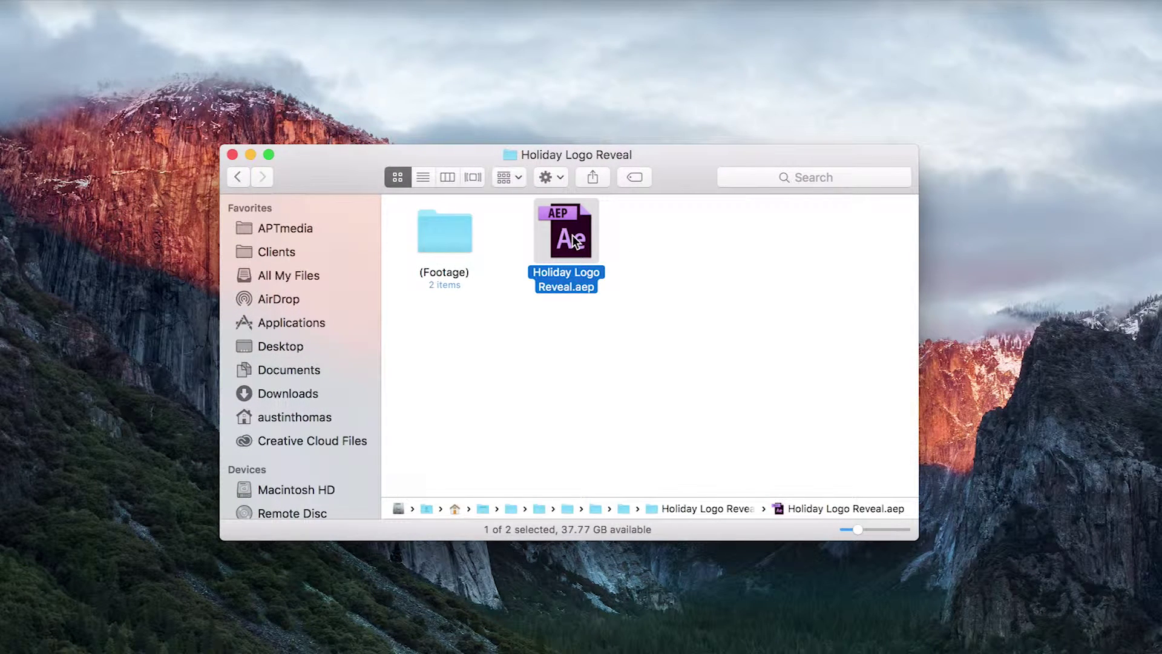
{"action": "double_click", "coordinate": [572, 234]}
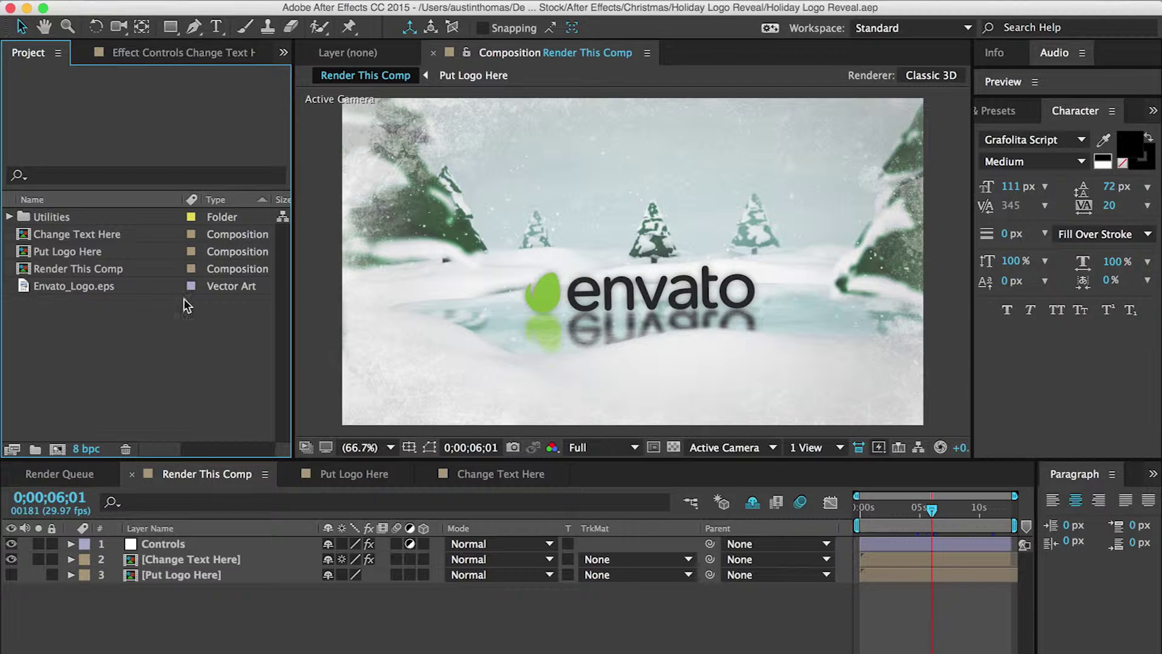
Step: Examine the contents of the project's Utilities folder and its Footage subfolder, then collapse Utilities
{"action": "left_click", "coordinate": [44, 212]}
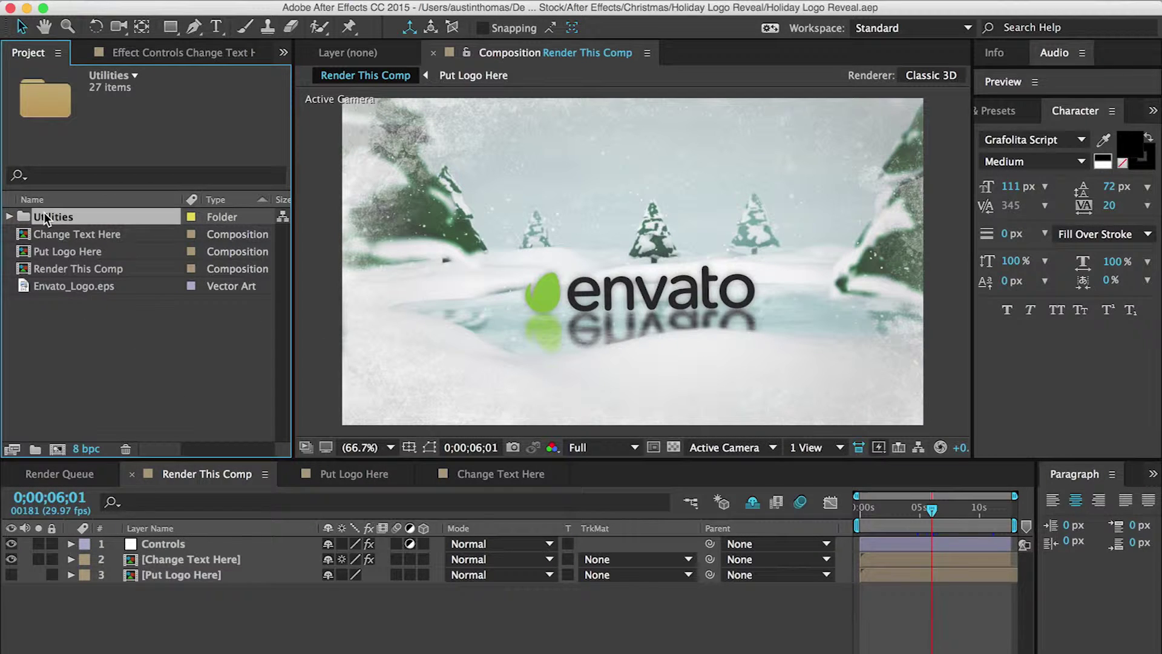
{"action": "left_click", "coordinate": [9, 217]}
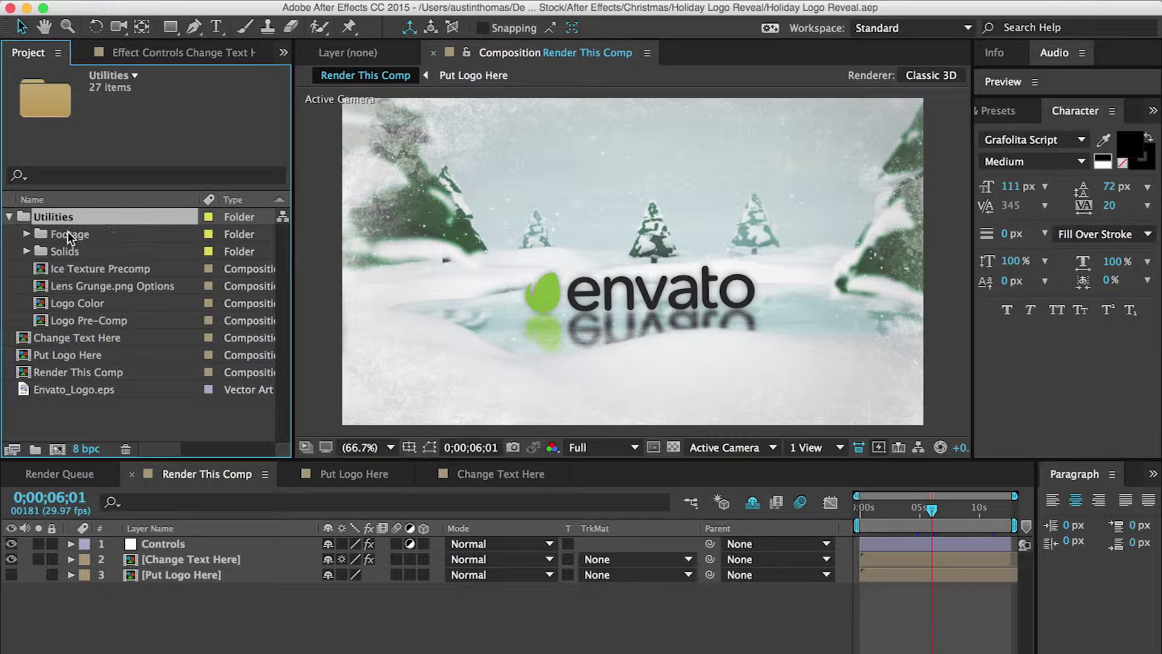
{"action": "left_click", "coordinate": [26, 235]}
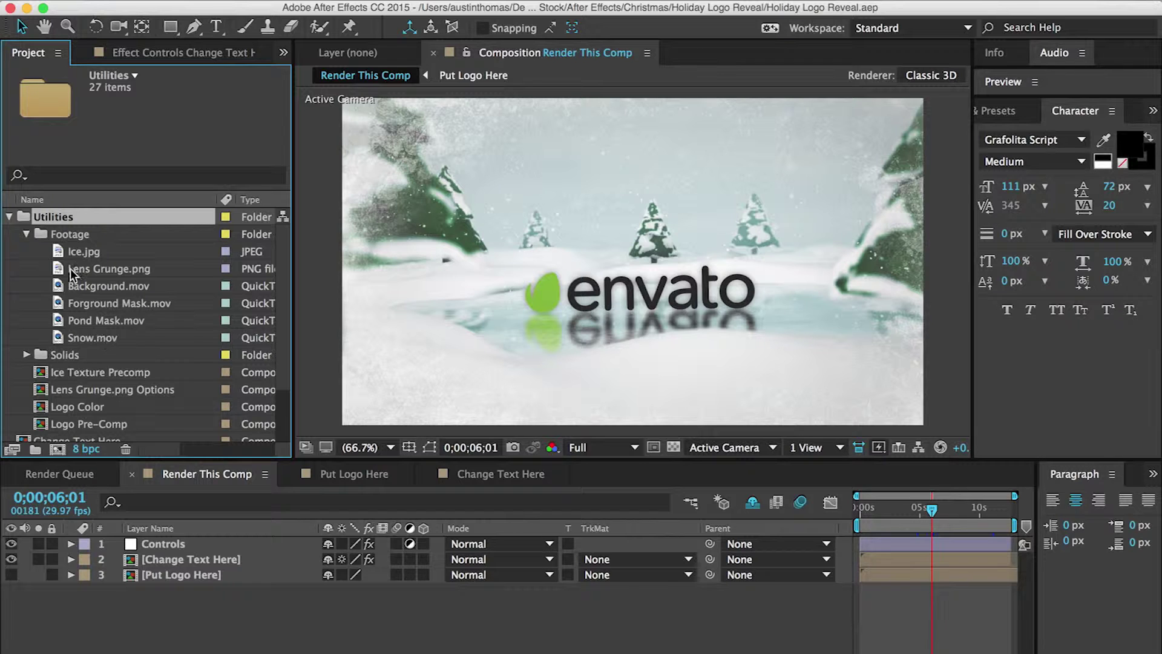
{"action": "scroll", "coordinate": [101, 338], "scroll_direction": "down", "scroll_amount": 3}
{"action": "scroll", "coordinate": [102, 338], "scroll_direction": "up", "scroll_amount": 3}
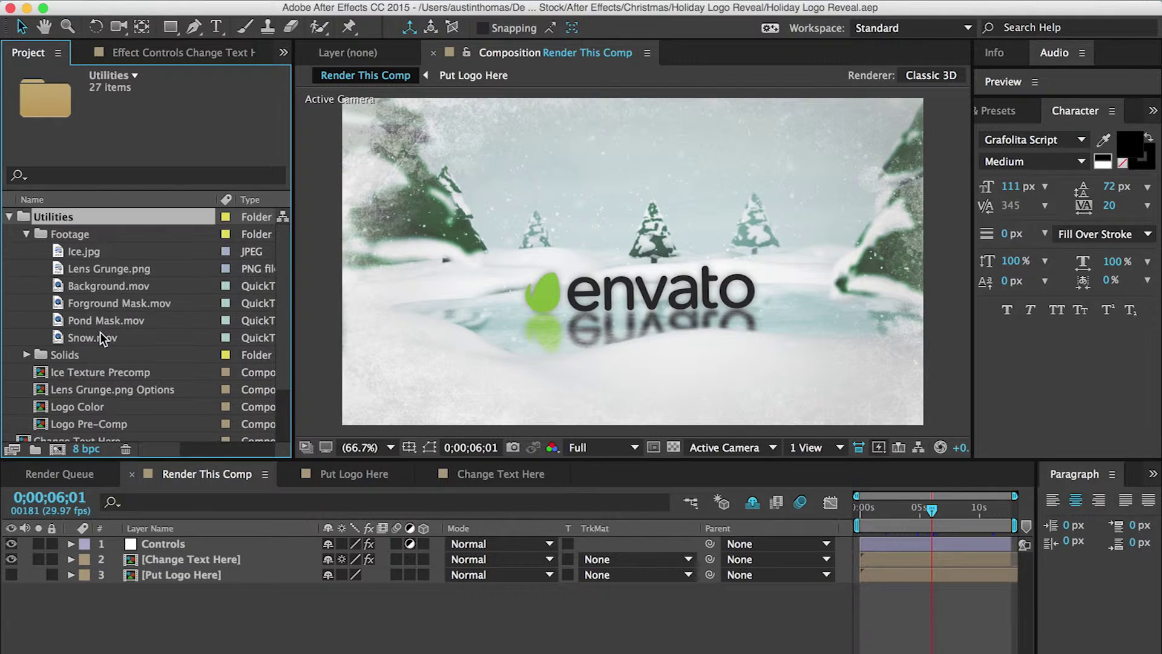
{"action": "left_click", "coordinate": [9, 216]}
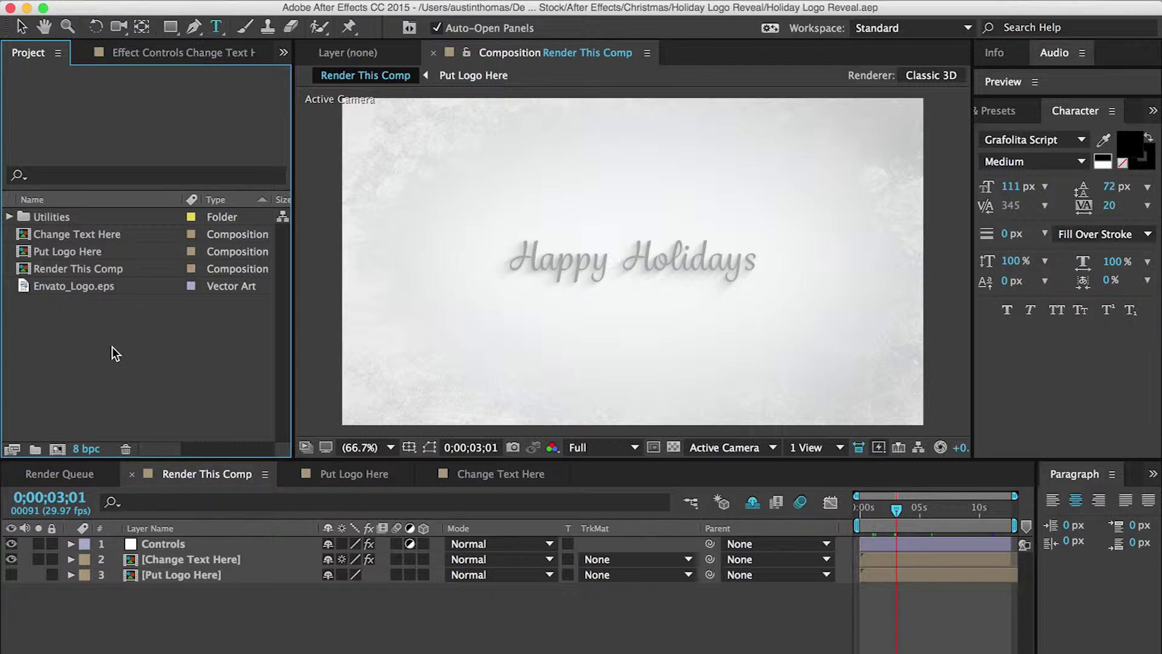
Step: Open the Change Text Here composition and replace its text layer's wording with "Merry Christmas"
{"action": "double_click", "coordinate": [70, 233]}
{"action": "left_click", "coordinate": [180, 543]}
{"action": "left_click", "coordinate": [241, 585]}
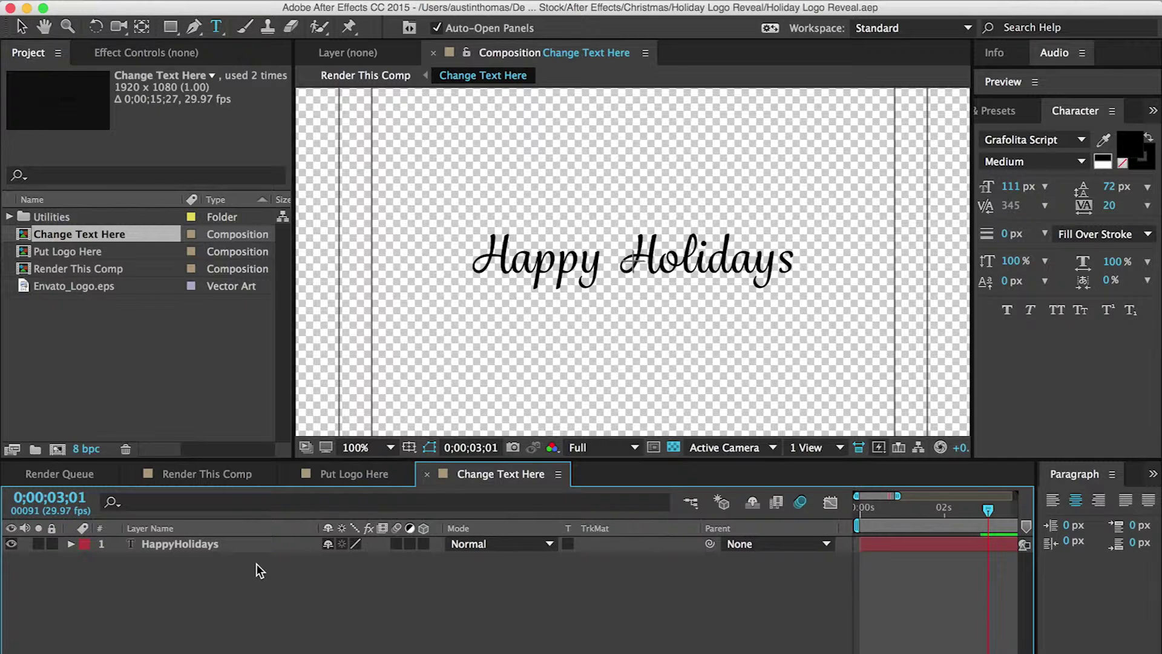
{"action": "left_click", "coordinate": [177, 545]}
{"action": "double_click", "coordinate": [177, 545]}
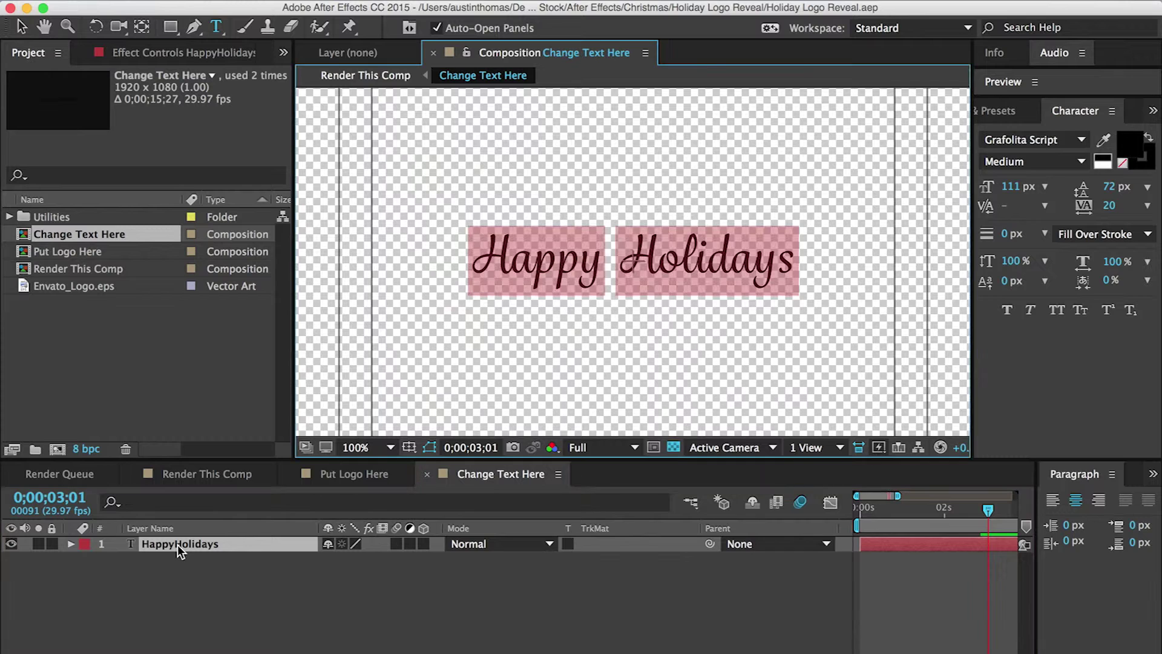
{"action": "type", "text": "M"}
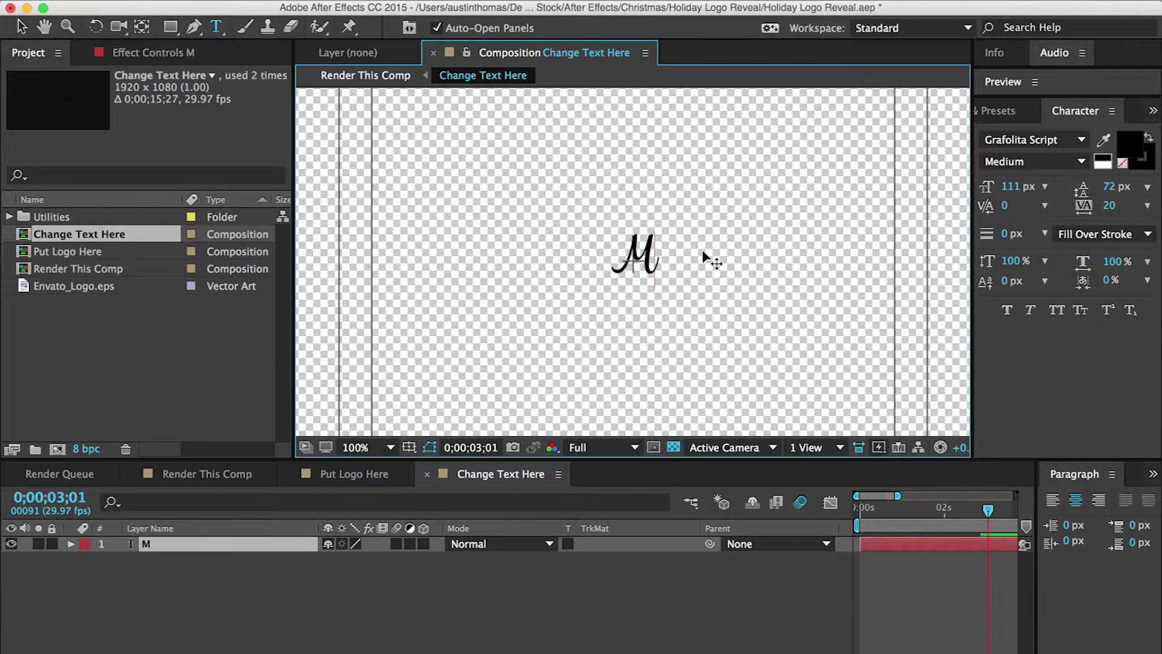
{"action": "type", "text": "erry Christmas"}
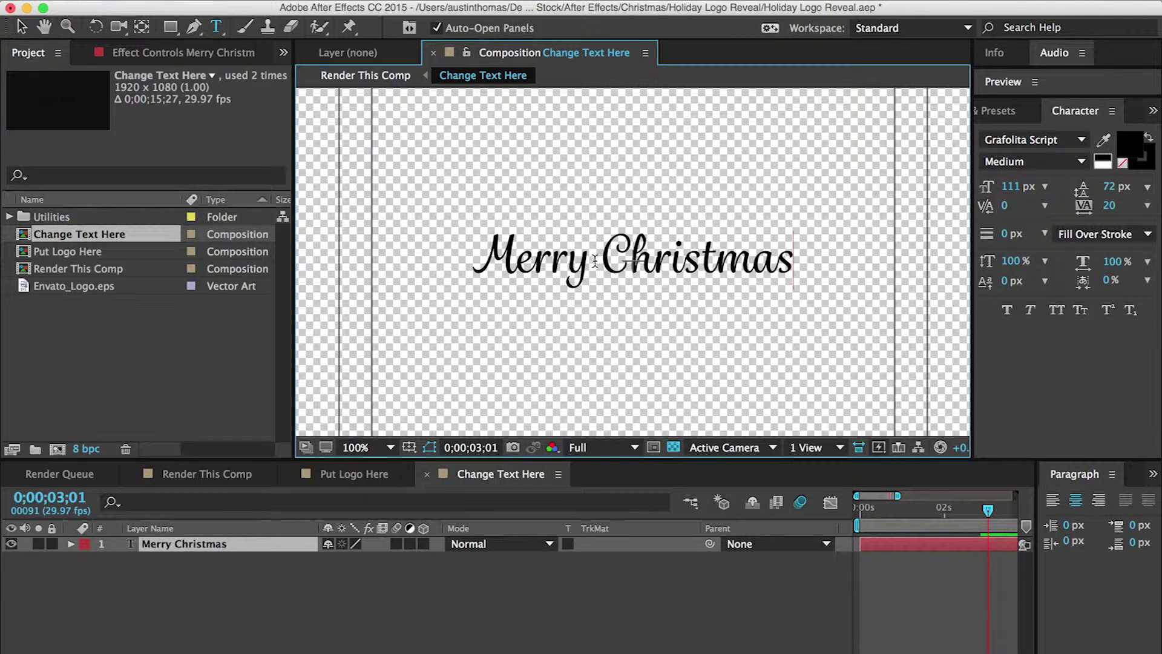
{"action": "left_click", "coordinate": [448, 606]}
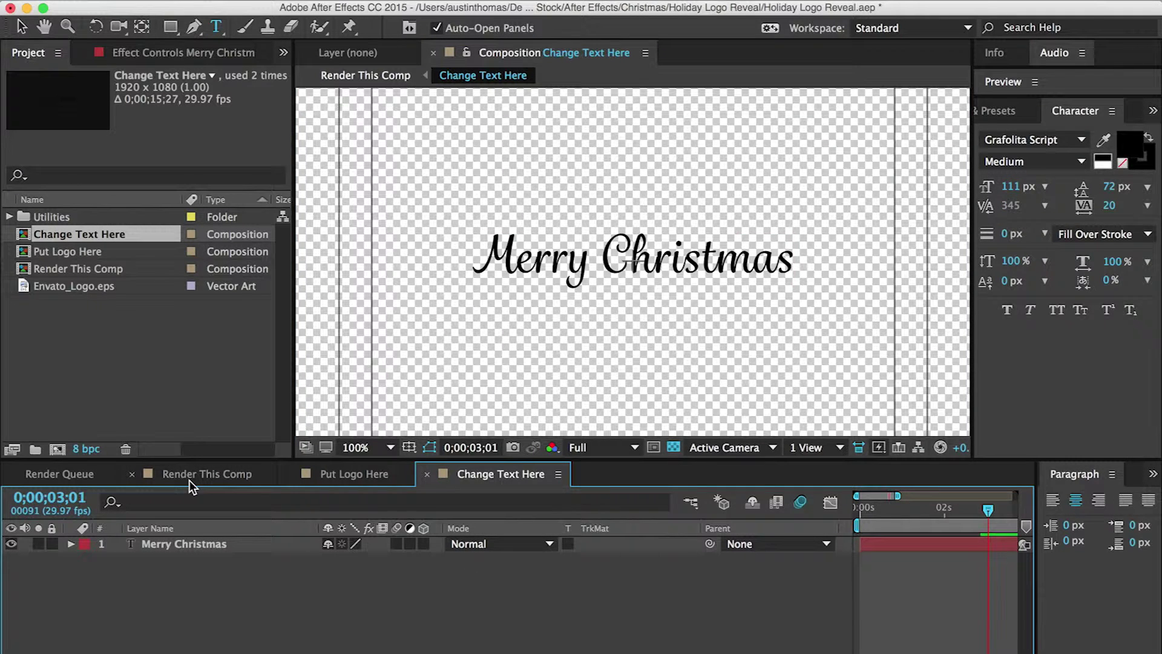
Step: Preview the new text's animation in Render This Comp
{"action": "left_click", "coordinate": [205, 474]}
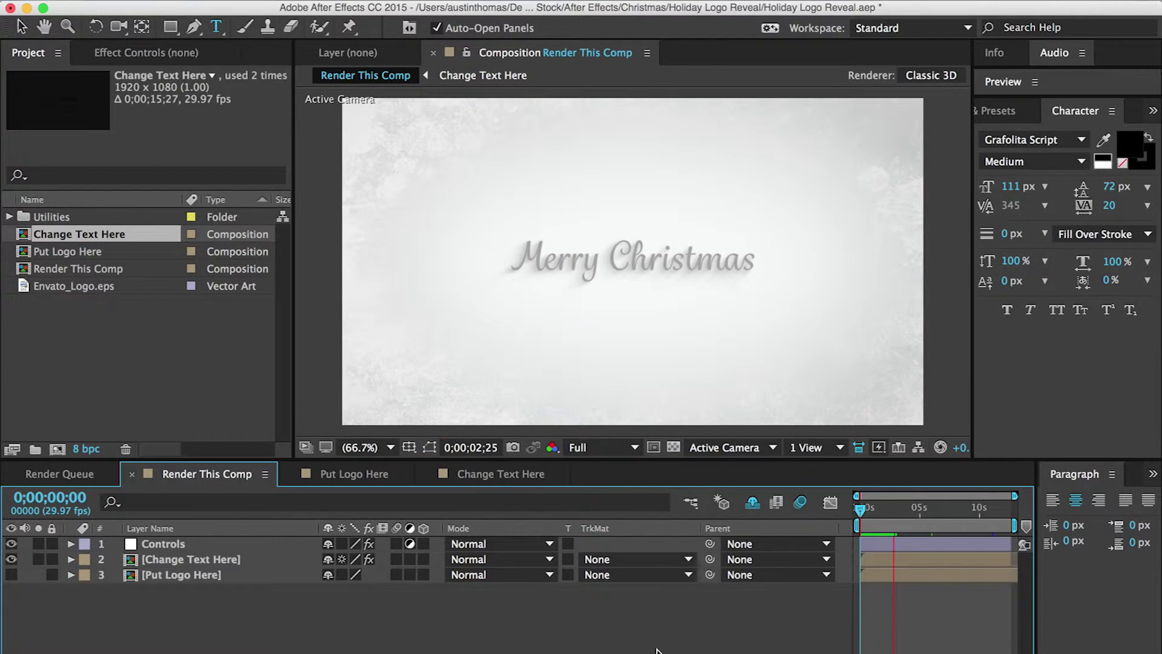
{"action": "key", "text": "space"}
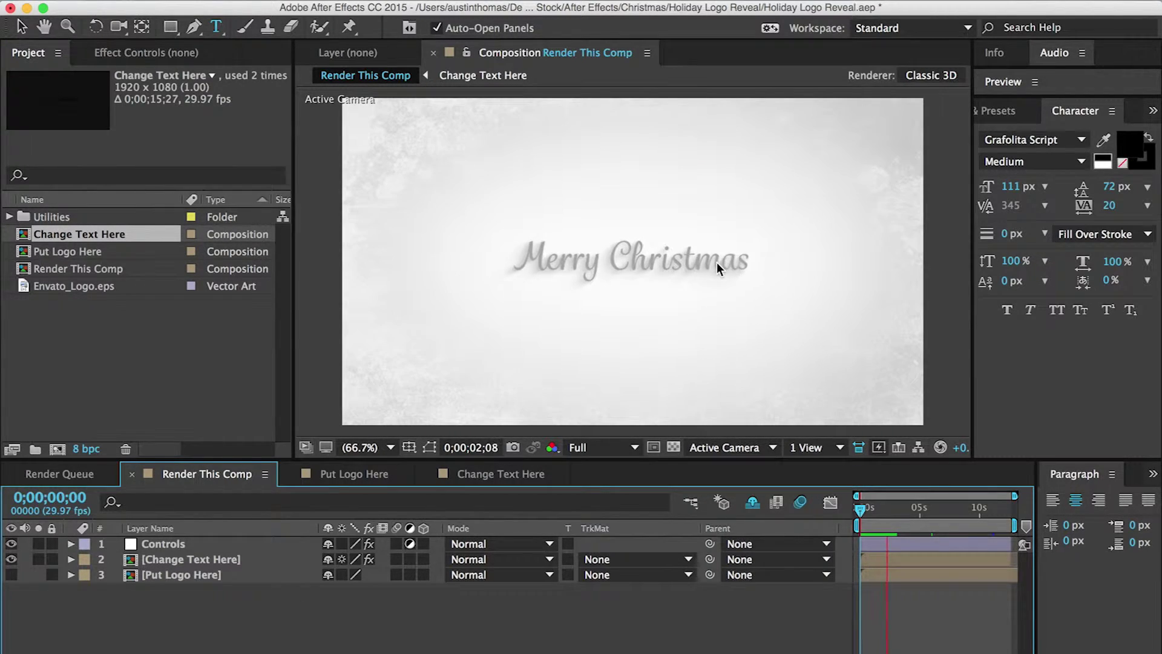
Step: Delete the space between "Merry" and "Christmas" in Change Text Here and separate the words with a kerning of 293
{"action": "left_click", "coordinate": [496, 477]}
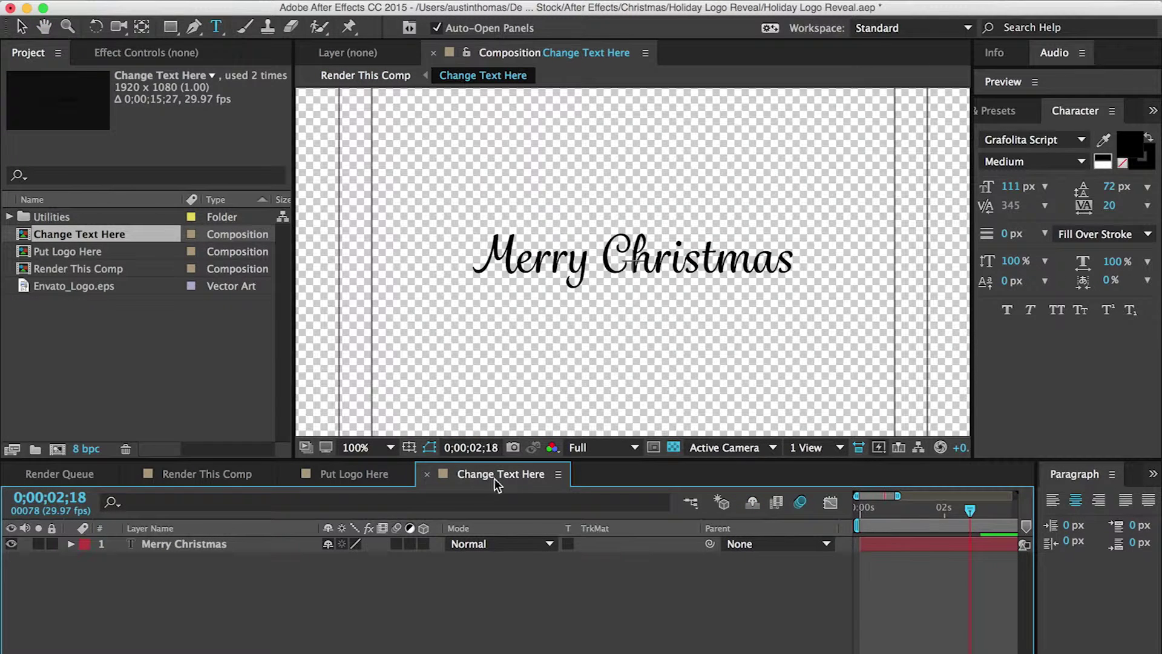
{"action": "double_click", "coordinate": [188, 548]}
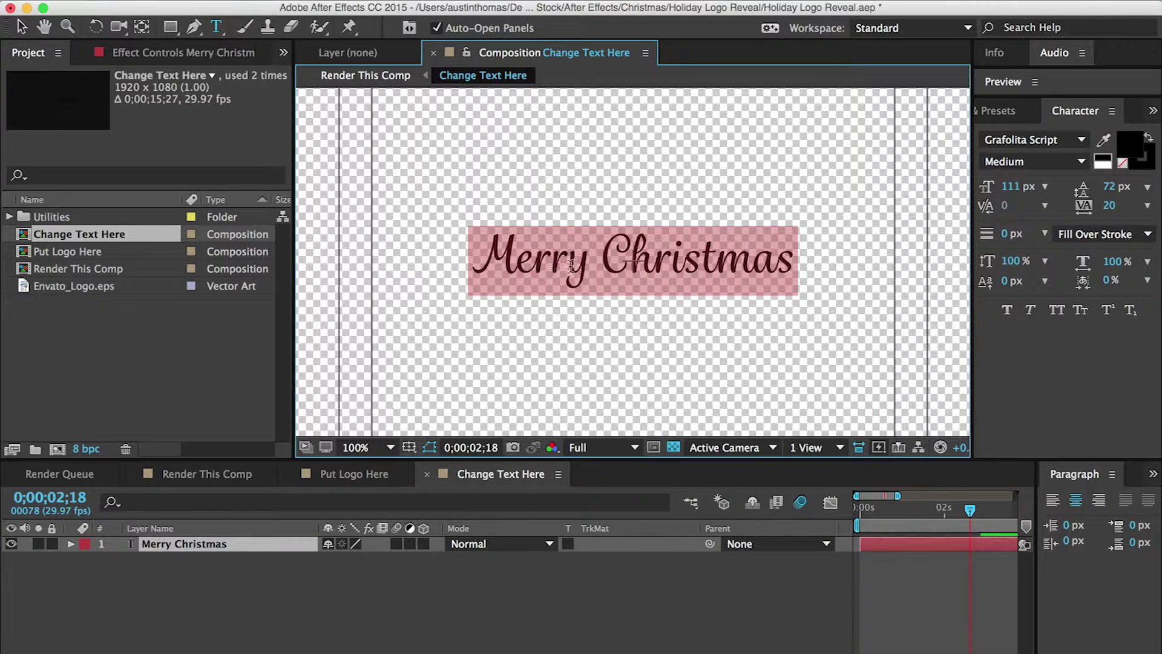
{"action": "left_click", "coordinate": [604, 254]}
{"action": "key", "text": "BackSpace"}
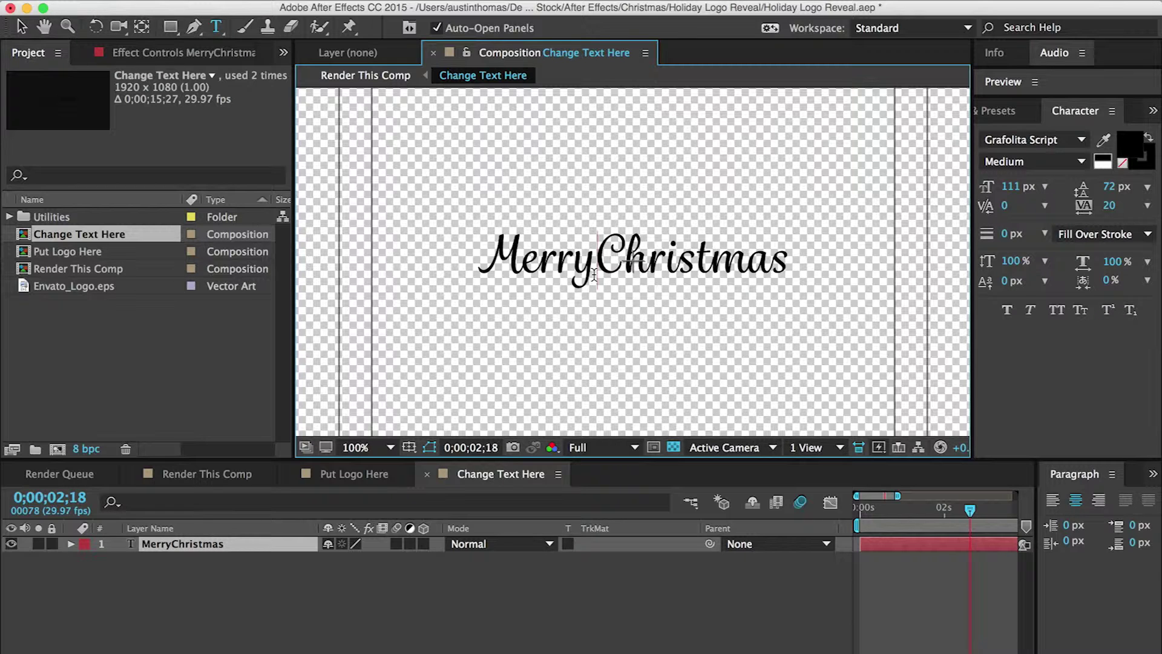
{"action": "left_click", "coordinate": [1006, 207]}
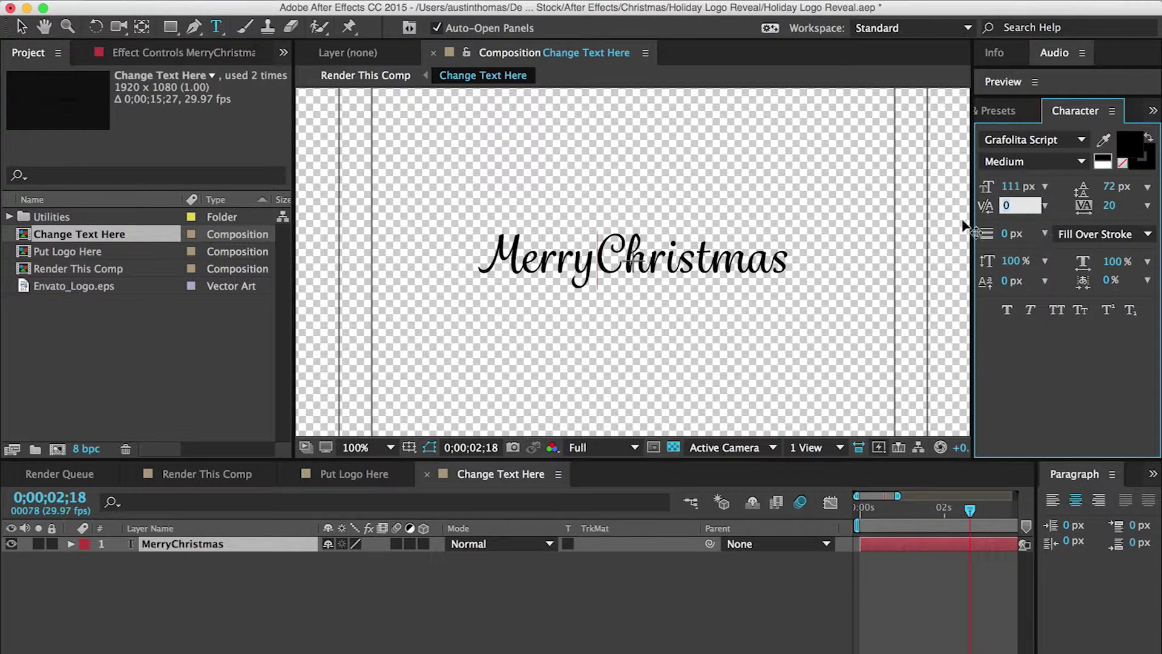
{"action": "left_click", "coordinate": [1007, 357]}
{"action": "left_click_drag", "start_coordinate": [1004, 213], "coordinate": [1157, 191]}
{"action": "left_click_drag", "start_coordinate": [1011, 205], "coordinate": [1071, 204]}
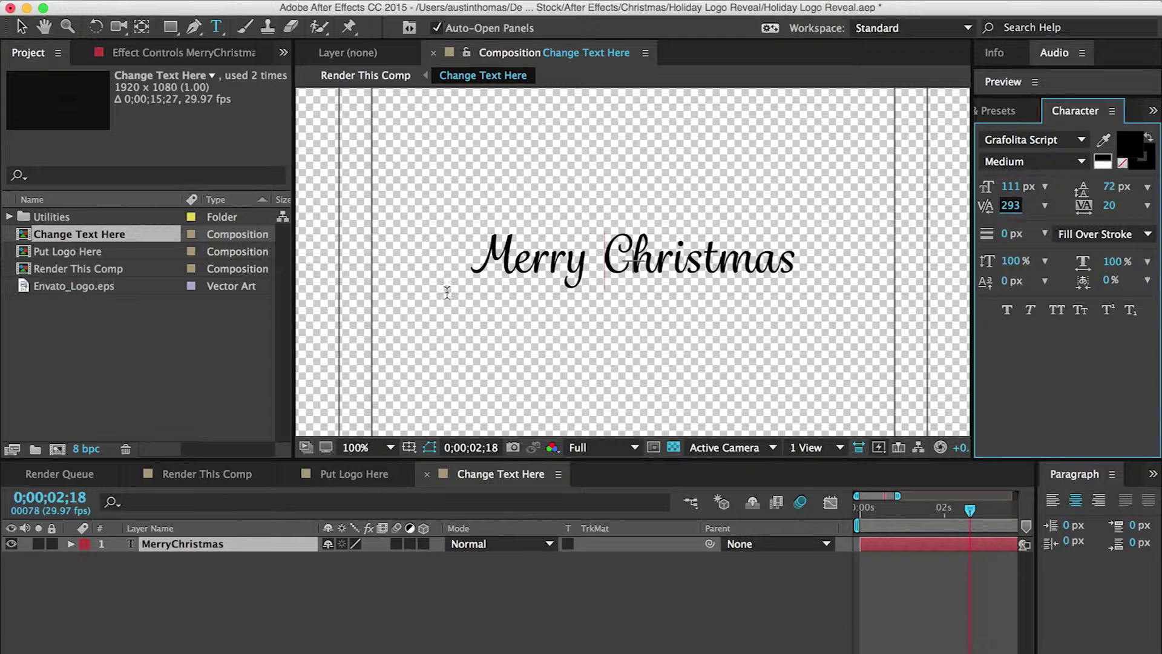
Step: Set the Background Color effect on the Controls layer of Render This Comp to red D20000
{"action": "left_click", "coordinate": [206, 473]}
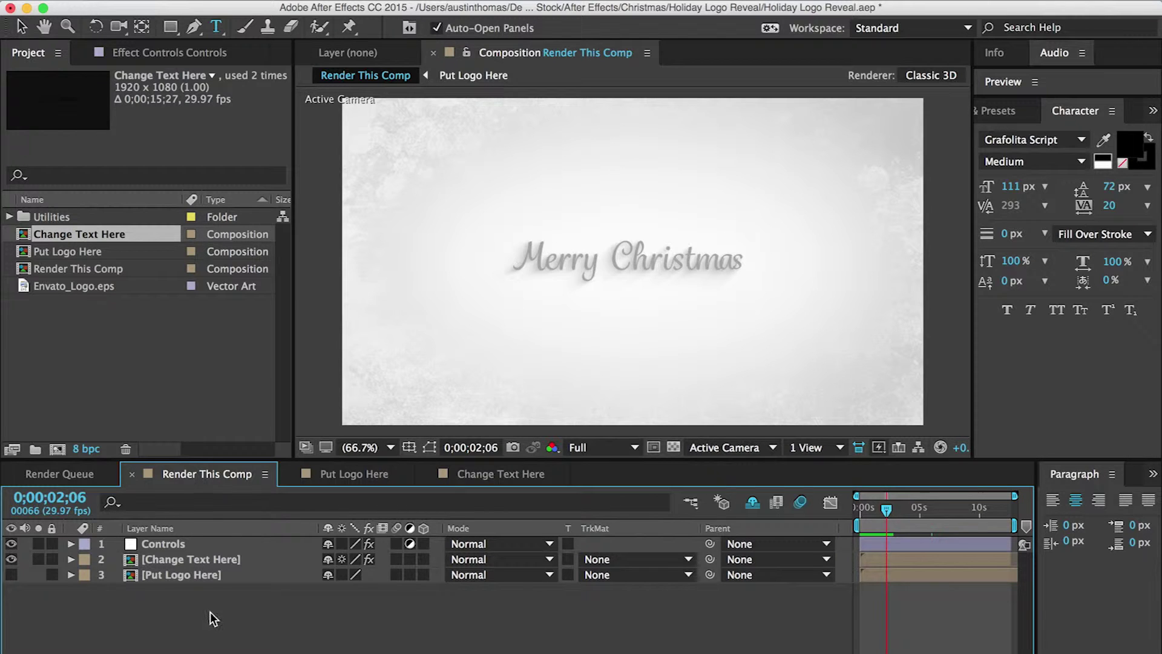
{"action": "left_click", "coordinate": [165, 543]}
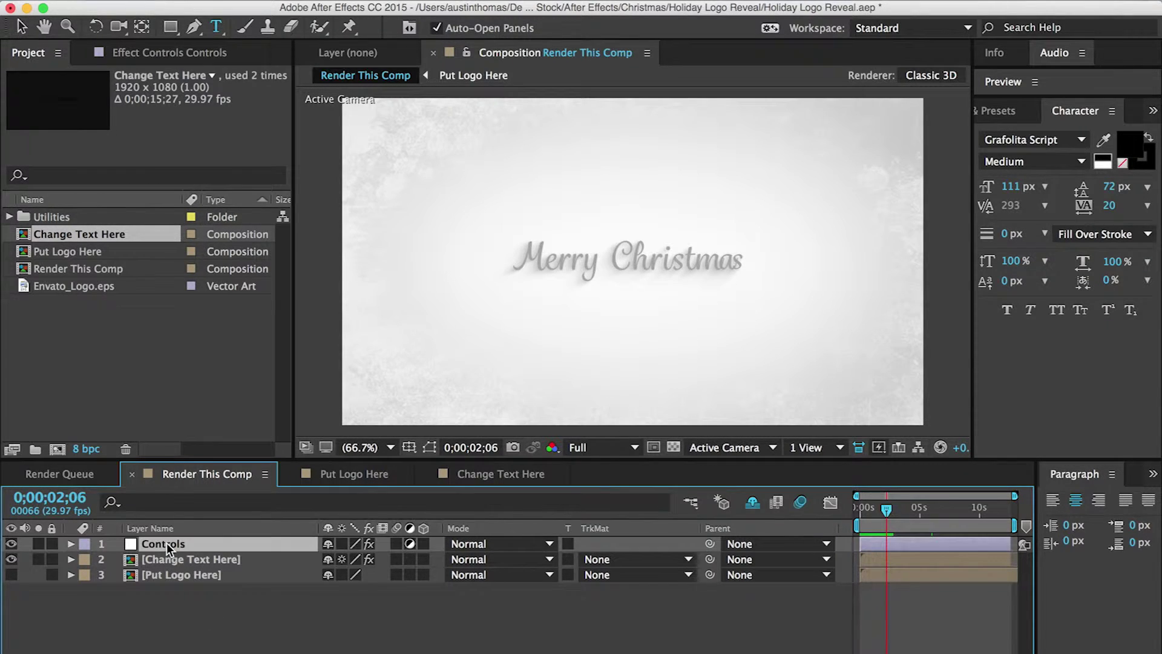
{"action": "left_click", "coordinate": [155, 53]}
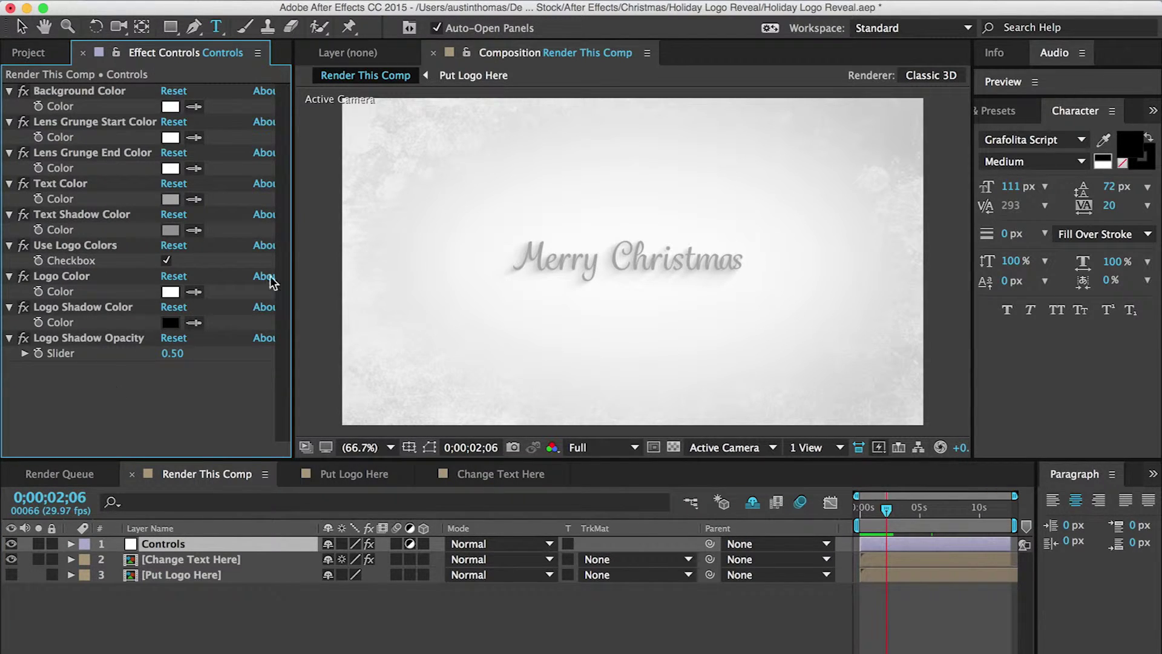
{"action": "left_click", "coordinate": [172, 106]}
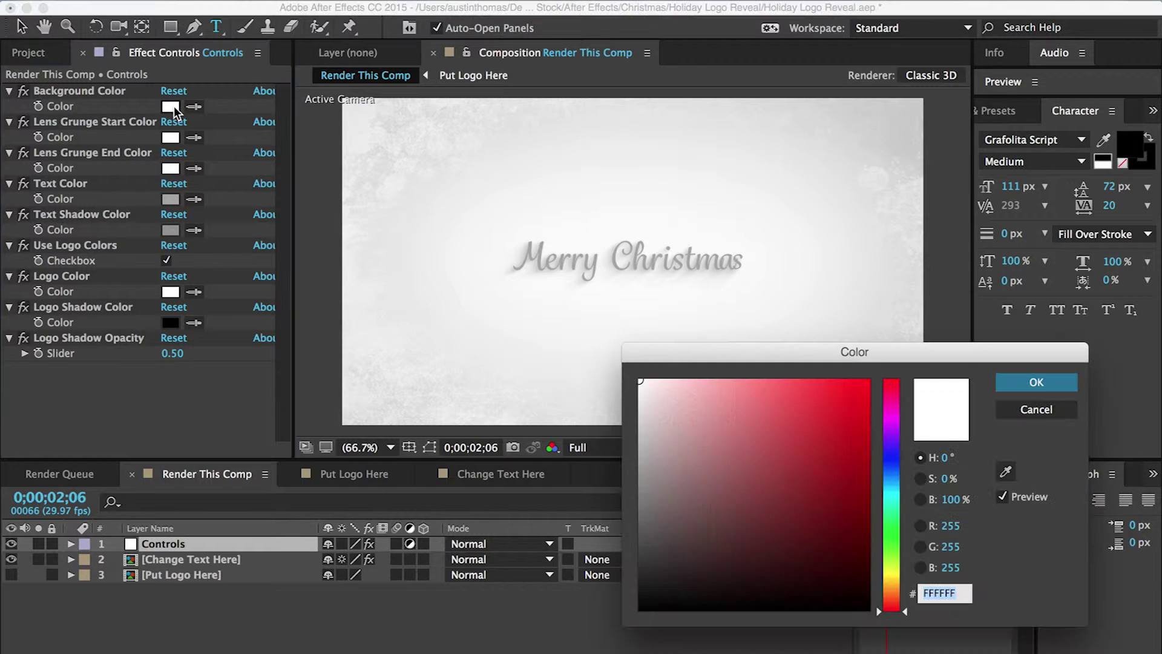
{"action": "left_click_drag", "start_coordinate": [858, 420], "coordinate": [868, 420]}
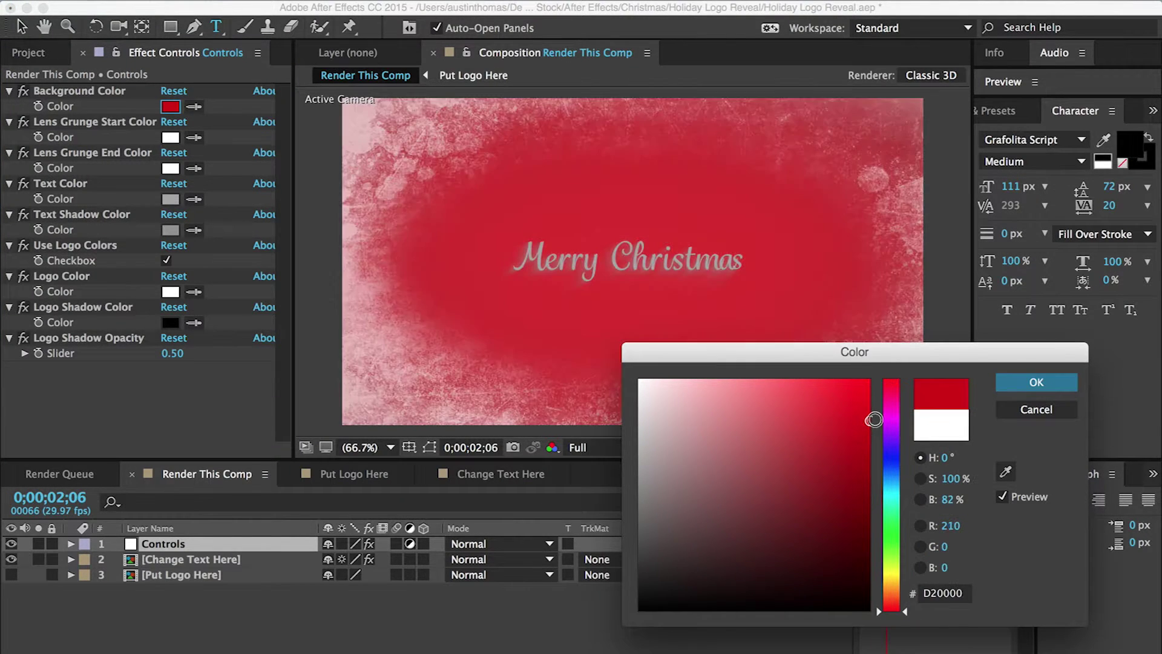
{"action": "left_click", "coordinate": [1036, 382]}
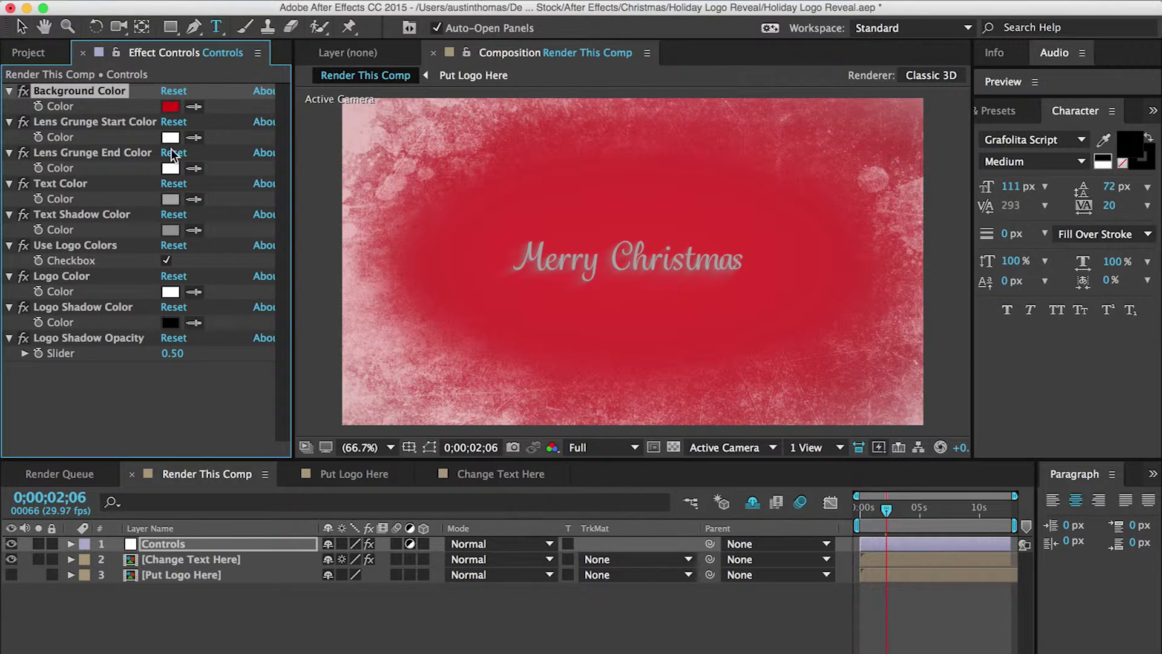
Step: Set the Lens Grunge Start Color to dark red 770000
{"action": "left_click", "coordinate": [68, 122]}
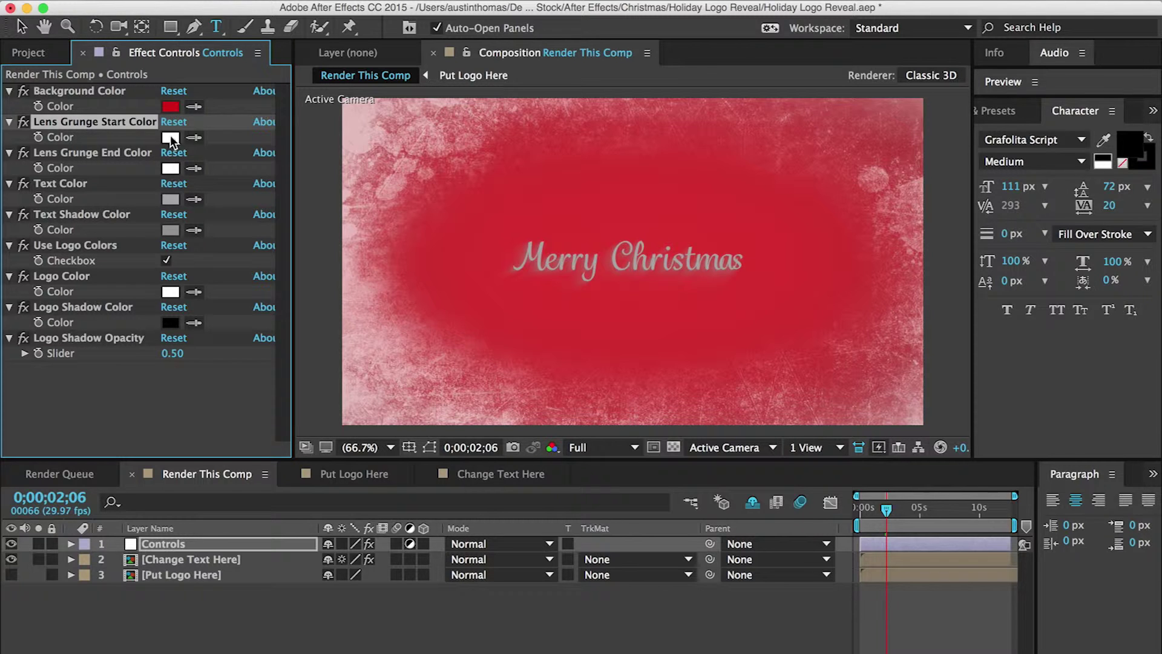
{"action": "left_click", "coordinate": [171, 138]}
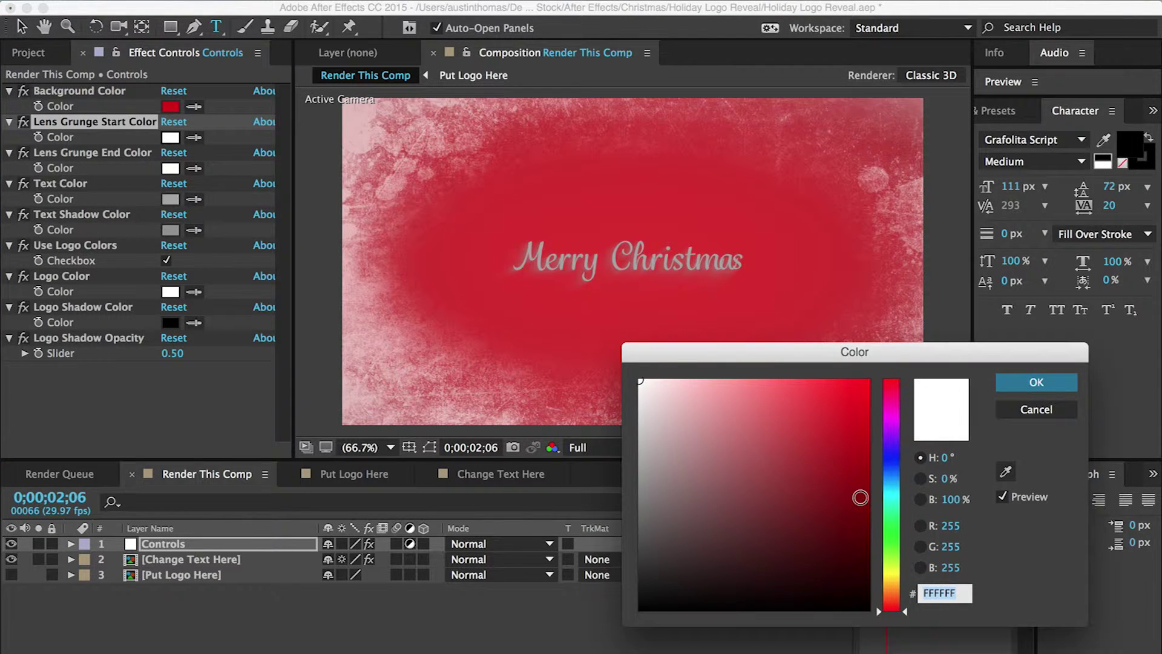
{"action": "left_click", "coordinate": [872, 509]}
{"action": "left_click_drag", "start_coordinate": [871, 508], "coordinate": [868, 503]}
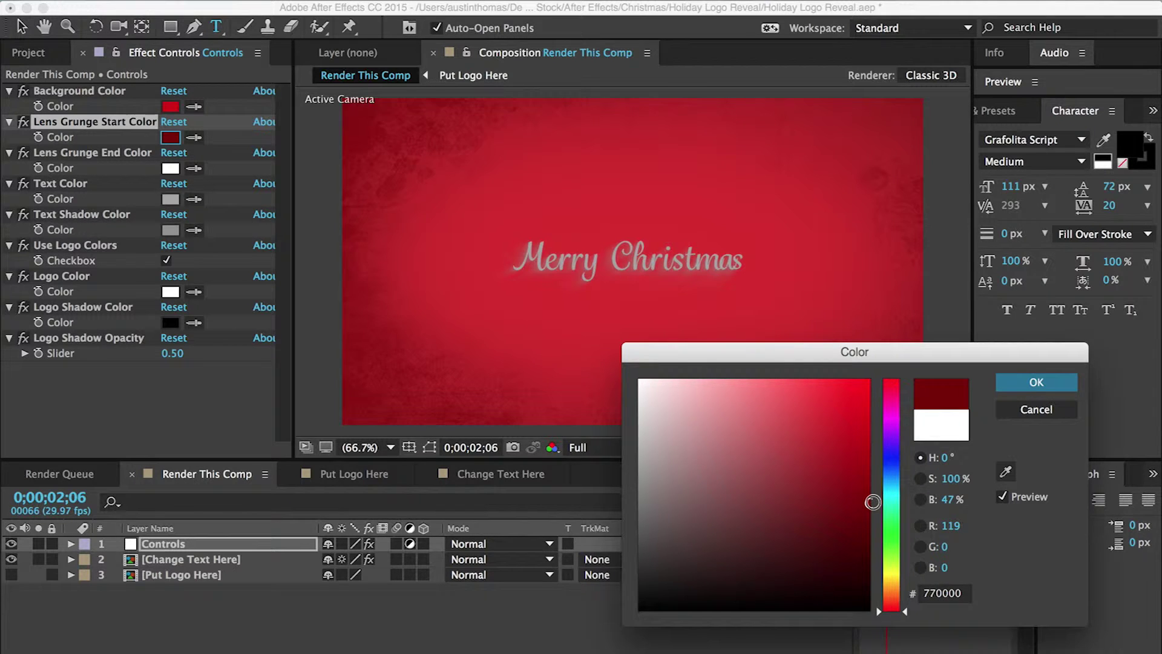
{"action": "left_click", "coordinate": [1057, 386]}
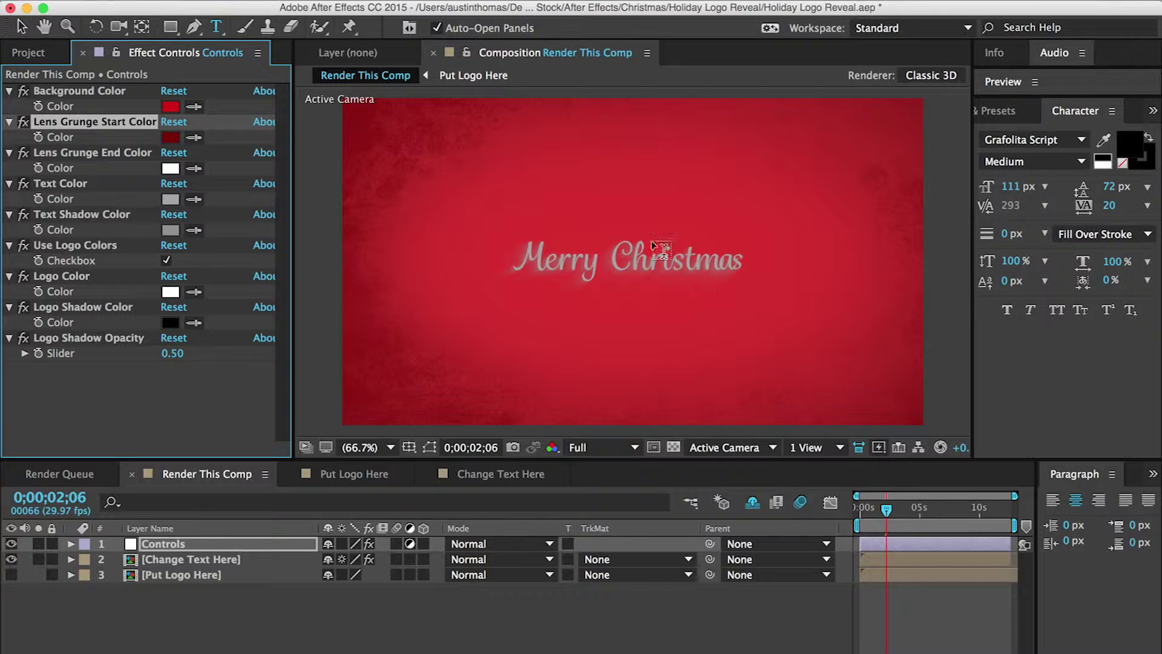
Step: Set the Text Color of the Controls layer to white
{"action": "left_click", "coordinate": [85, 183]}
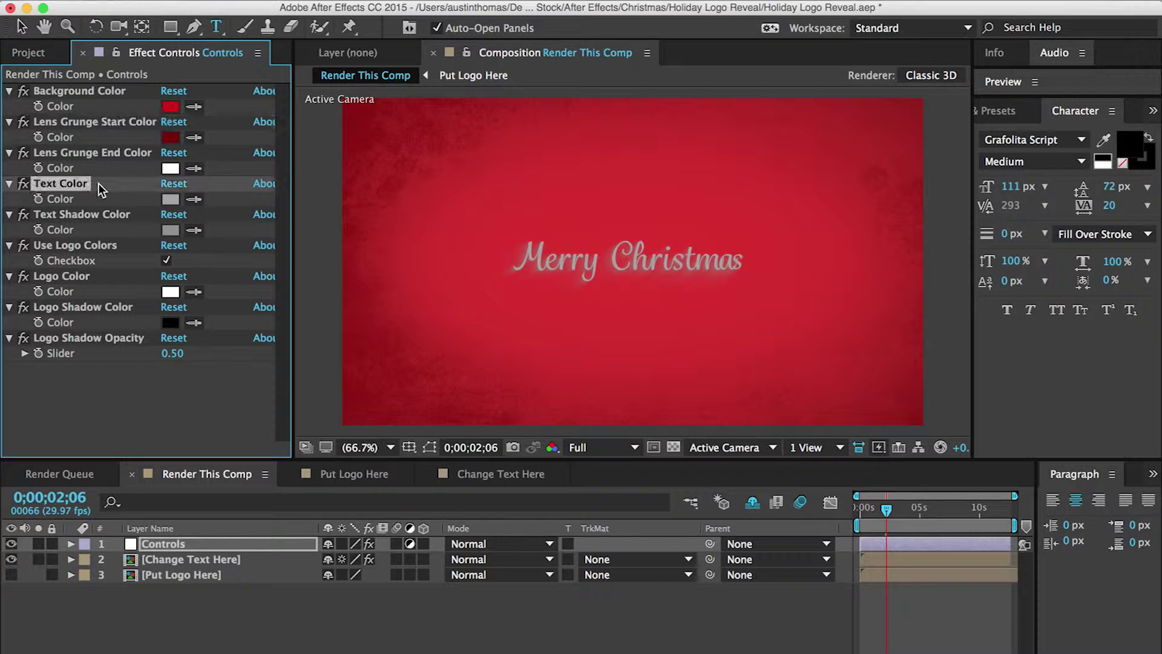
{"action": "left_click", "coordinate": [171, 199]}
{"action": "left_click_drag", "start_coordinate": [656, 402], "coordinate": [620, 370]}
{"action": "left_click", "coordinate": [1032, 382]}
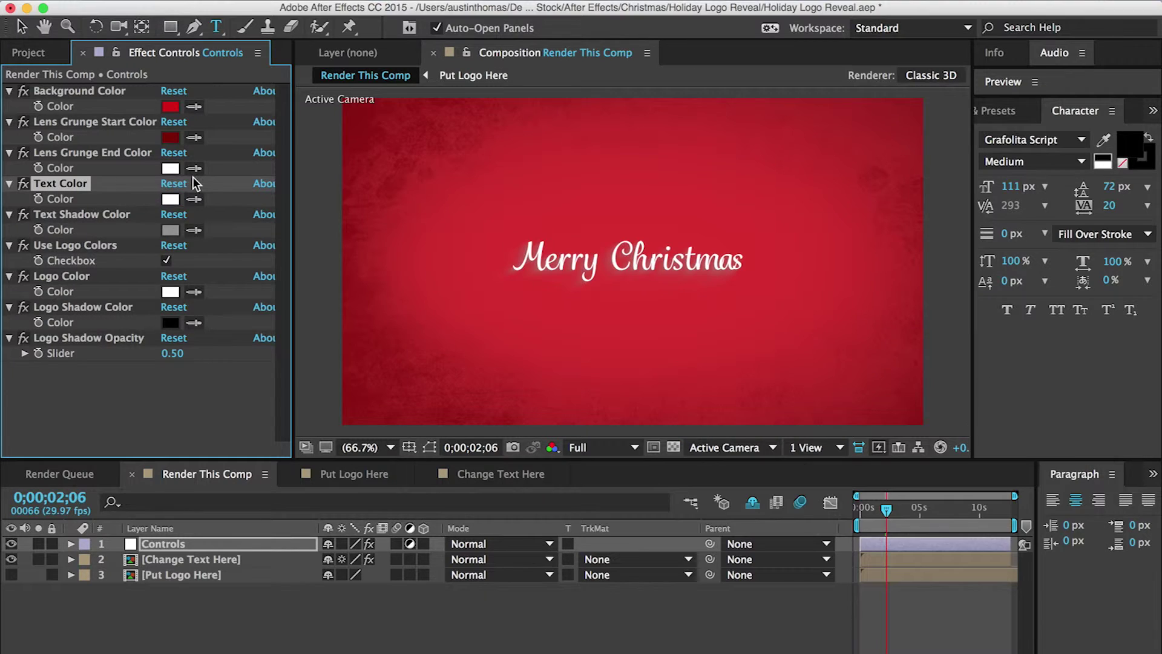
Step: Set the Text Shadow Color to black 000000
{"action": "left_click", "coordinate": [170, 230]}
{"action": "left_click_drag", "start_coordinate": [768, 532], "coordinate": [626, 636]}
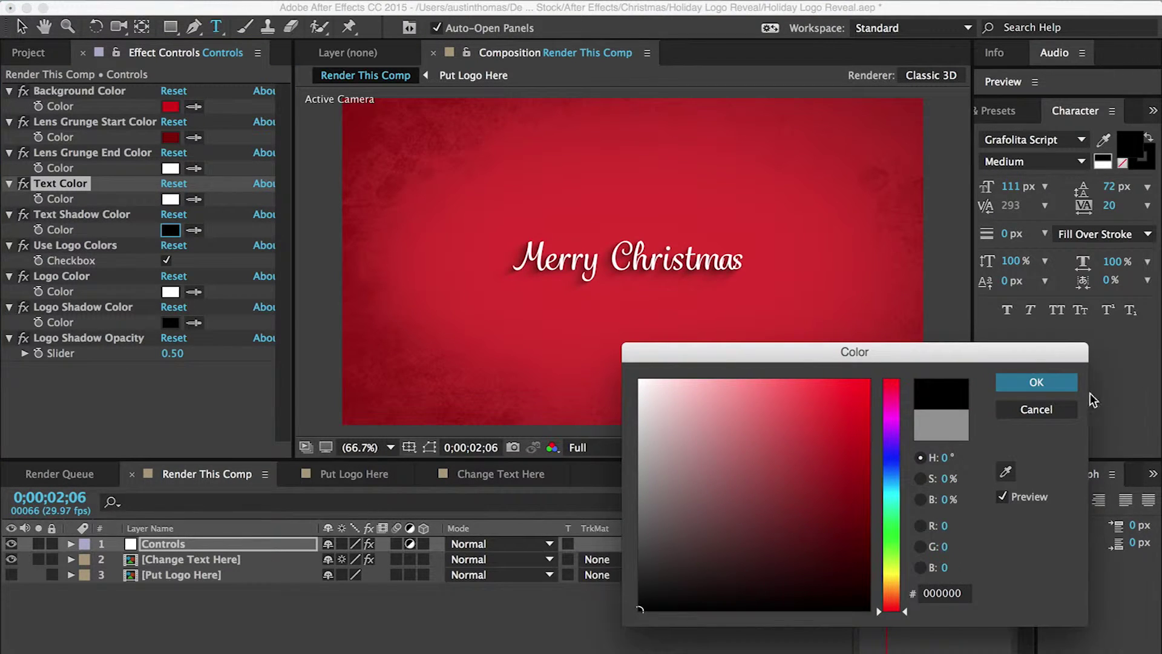
{"action": "left_click", "coordinate": [1038, 384]}
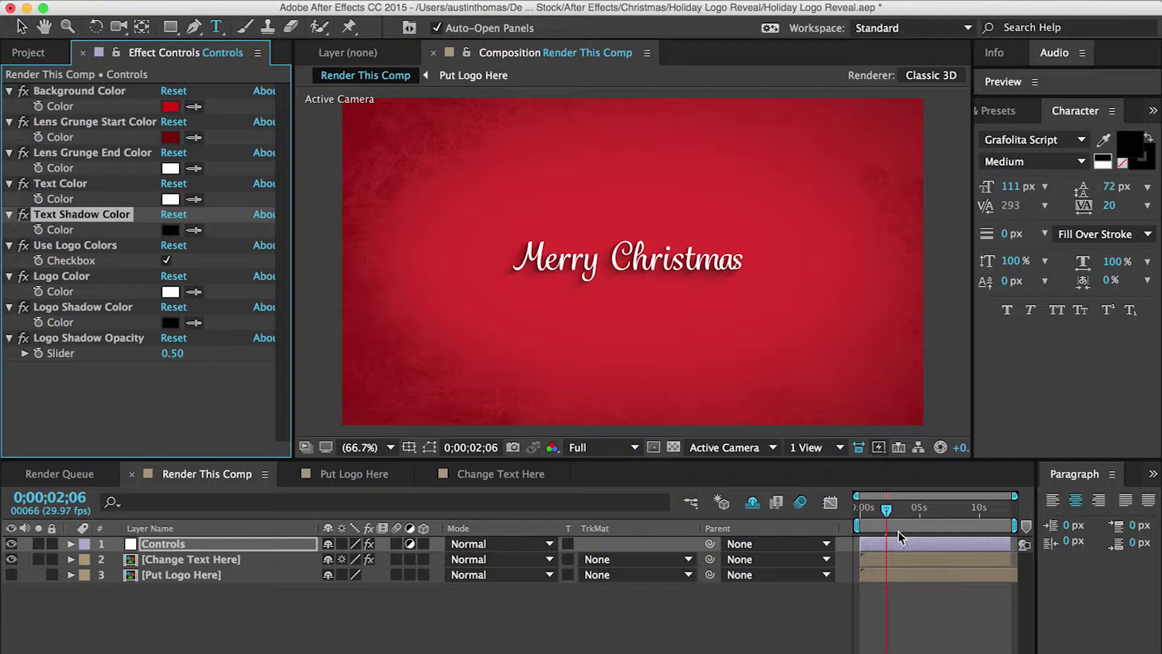
Step: Preview the Render This Comp animation across the timeline and stop at the logo scene at 0;00;06;14
{"action": "left_click_drag", "start_coordinate": [893, 509], "coordinate": [920, 513]}
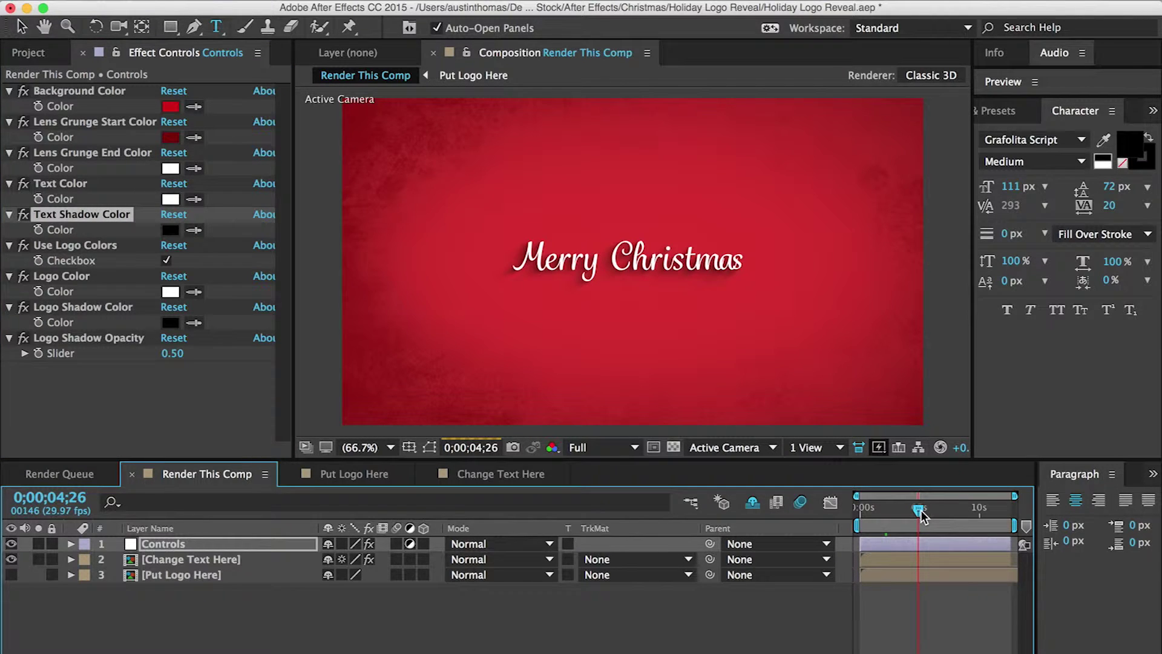
{"action": "left_click_drag", "start_coordinate": [920, 513], "coordinate": [864, 515]}
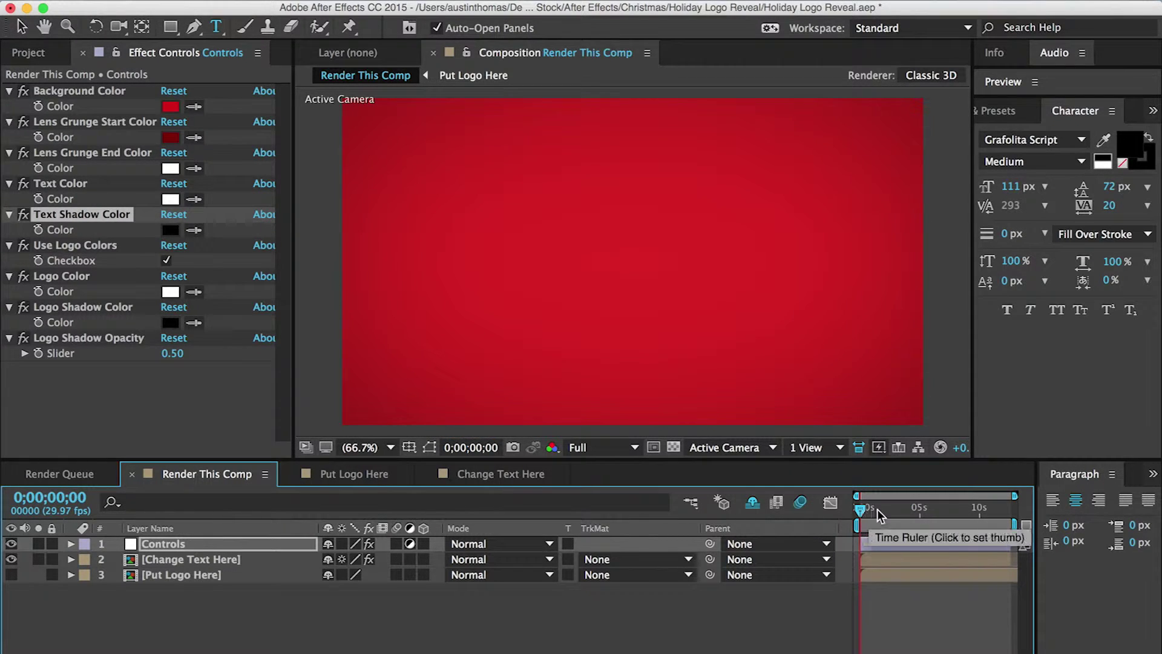
{"action": "left_click", "coordinate": [878, 512]}
{"action": "left_click", "coordinate": [937, 512]}
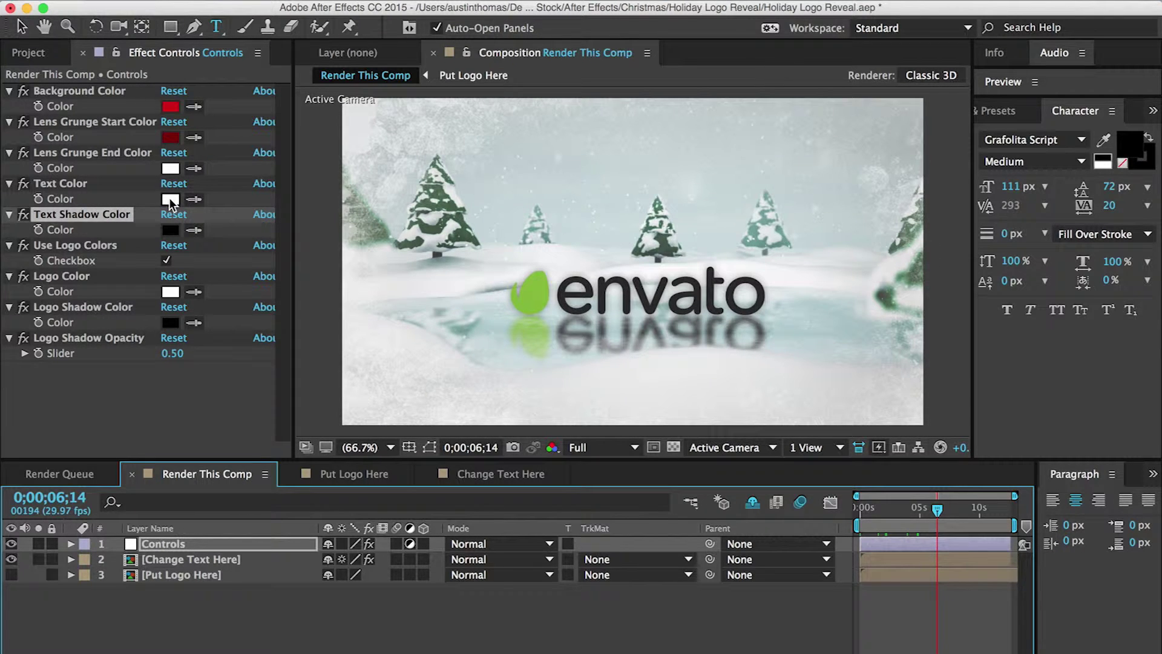
Step: Try dark red, blue and white as the Lens Grunge End Color, then discard the change
{"action": "left_click", "coordinate": [171, 199]}
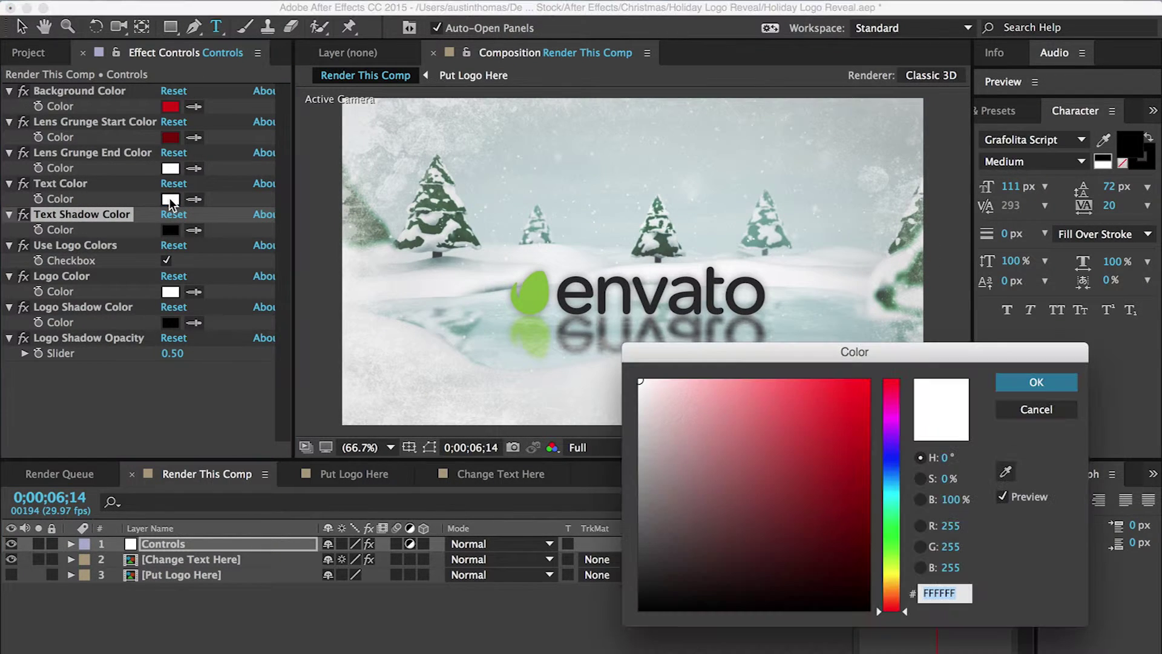
{"action": "left_click", "coordinate": [1058, 411]}
{"action": "left_click", "coordinate": [170, 171]}
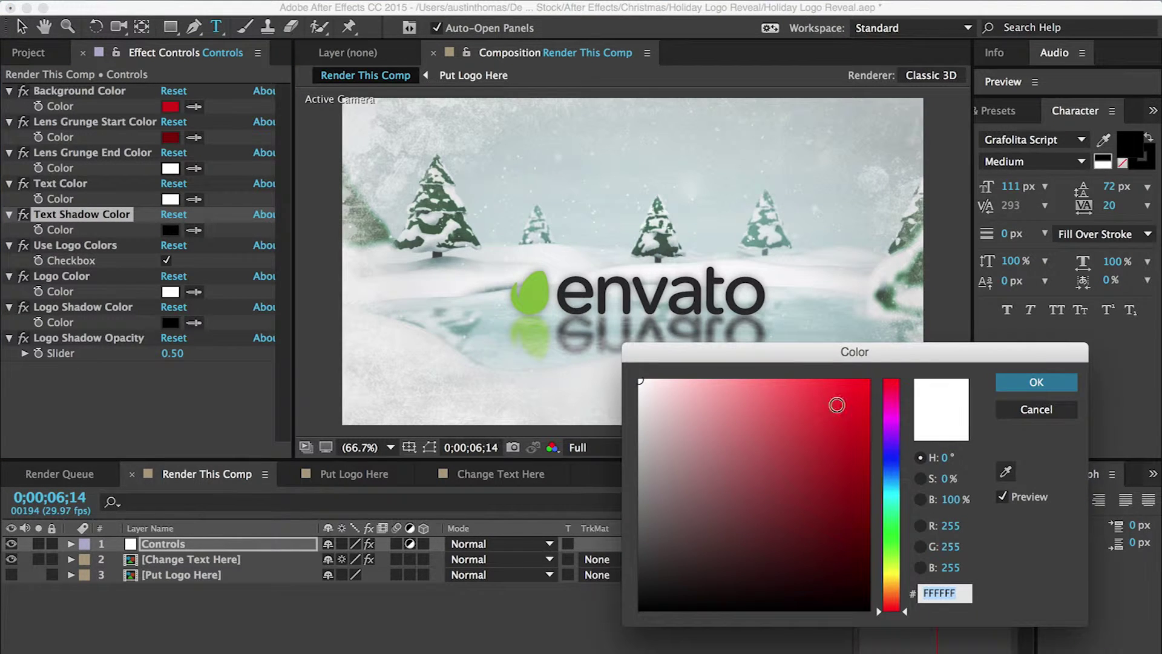
{"action": "left_click_drag", "start_coordinate": [863, 435], "coordinate": [870, 428]}
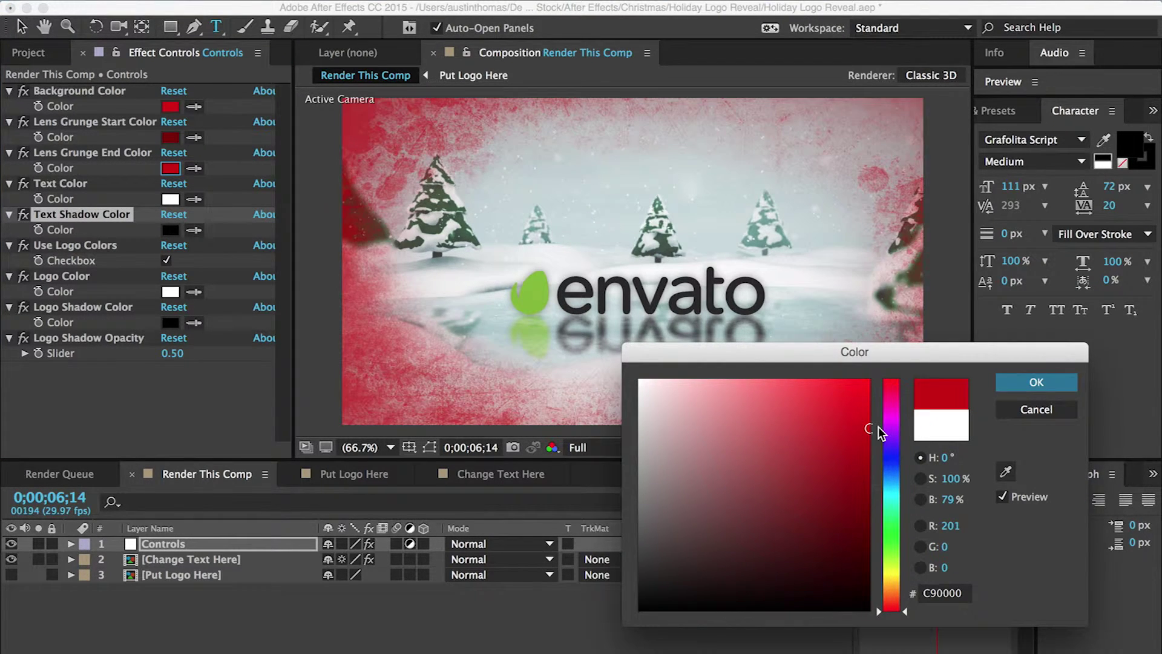
{"action": "left_click_drag", "start_coordinate": [879, 431], "coordinate": [868, 461]}
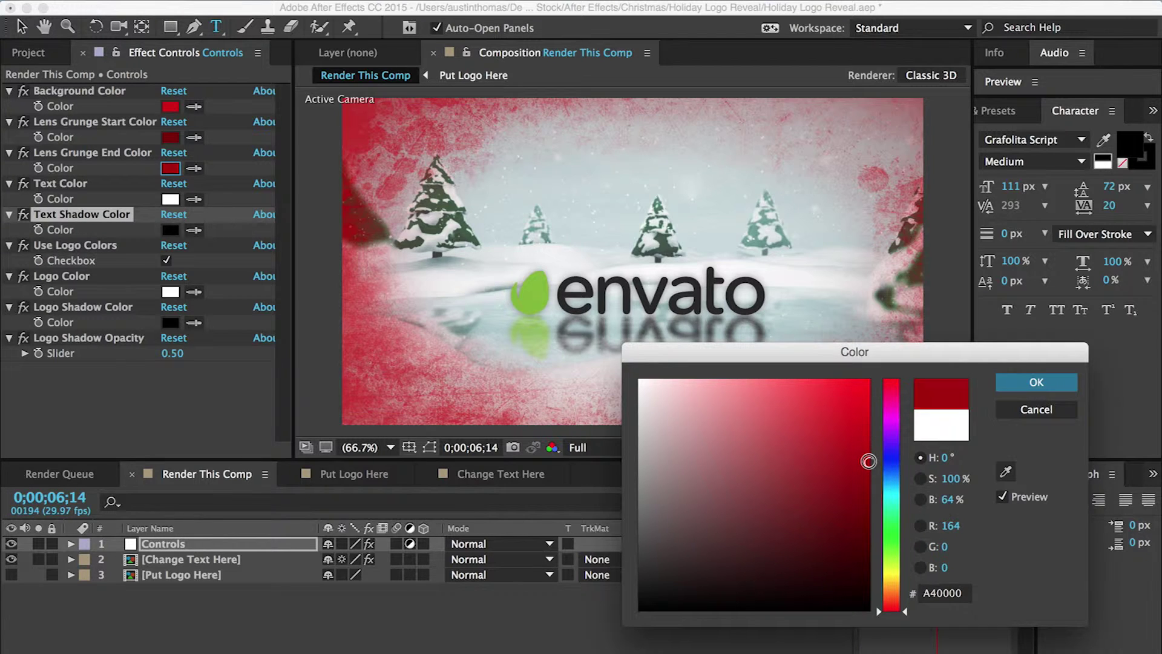
{"action": "left_click", "coordinate": [869, 517]}
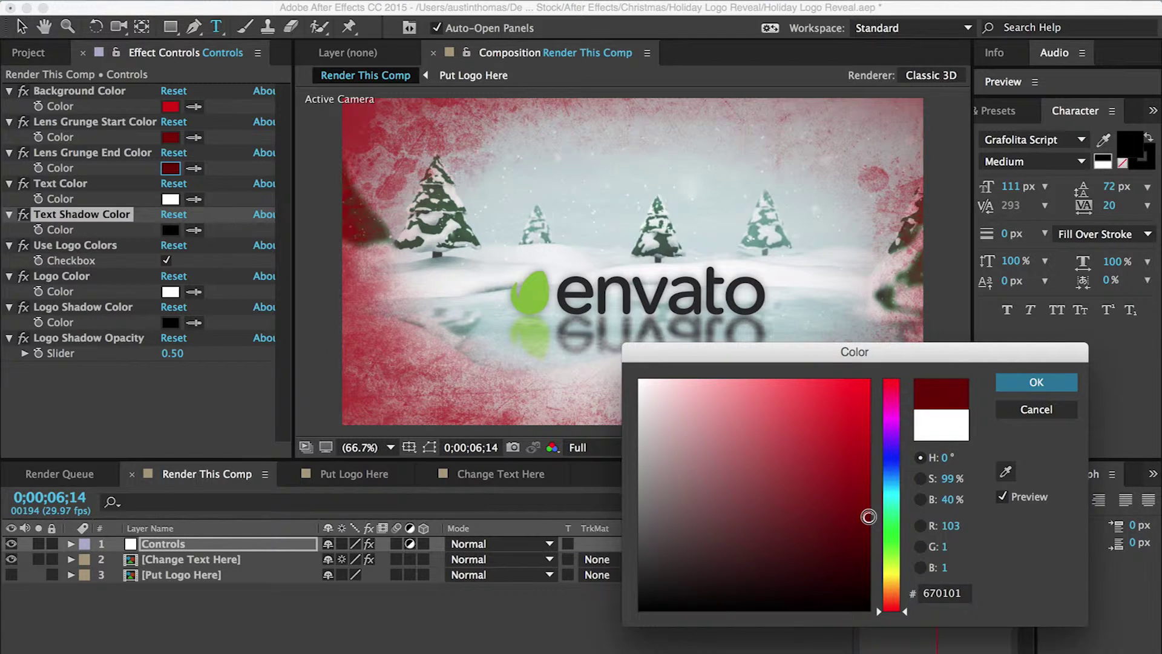
{"action": "left_click", "coordinate": [891, 480]}
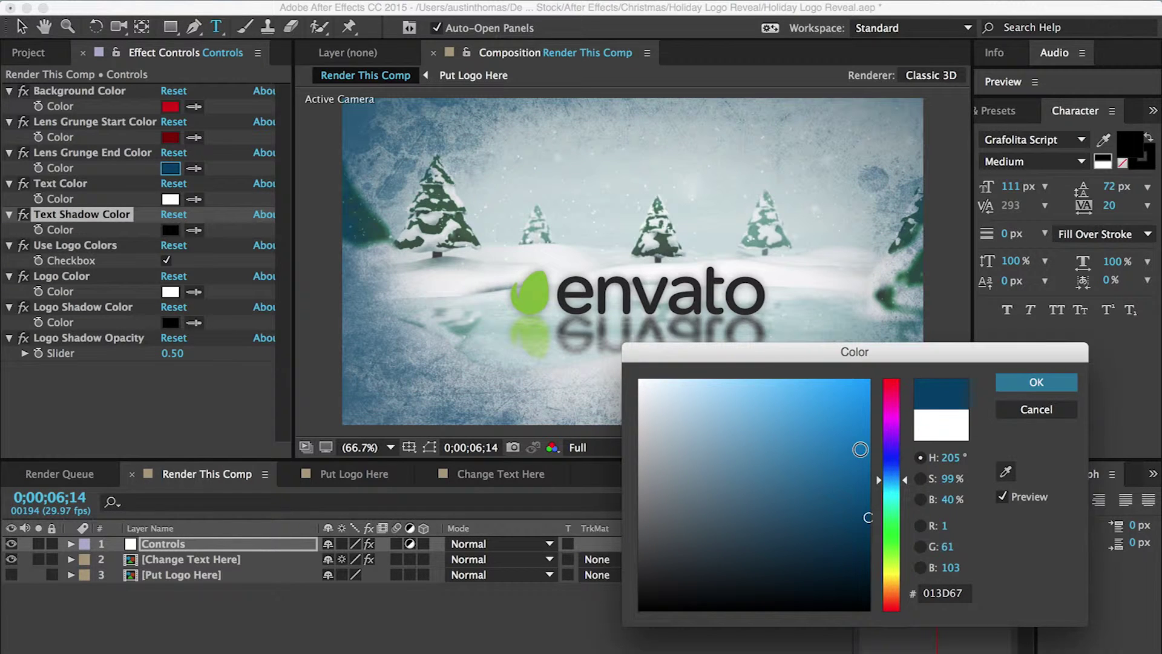
{"action": "left_click", "coordinate": [867, 458]}
{"action": "mouse_move", "coordinate": [867, 458]}
{"action": "left_mouse_down"}
{"action": "mouse_move", "coordinate": [869, 441]}
{"action": "mouse_move", "coordinate": [785, 452]}
{"action": "left_mouse_up"}
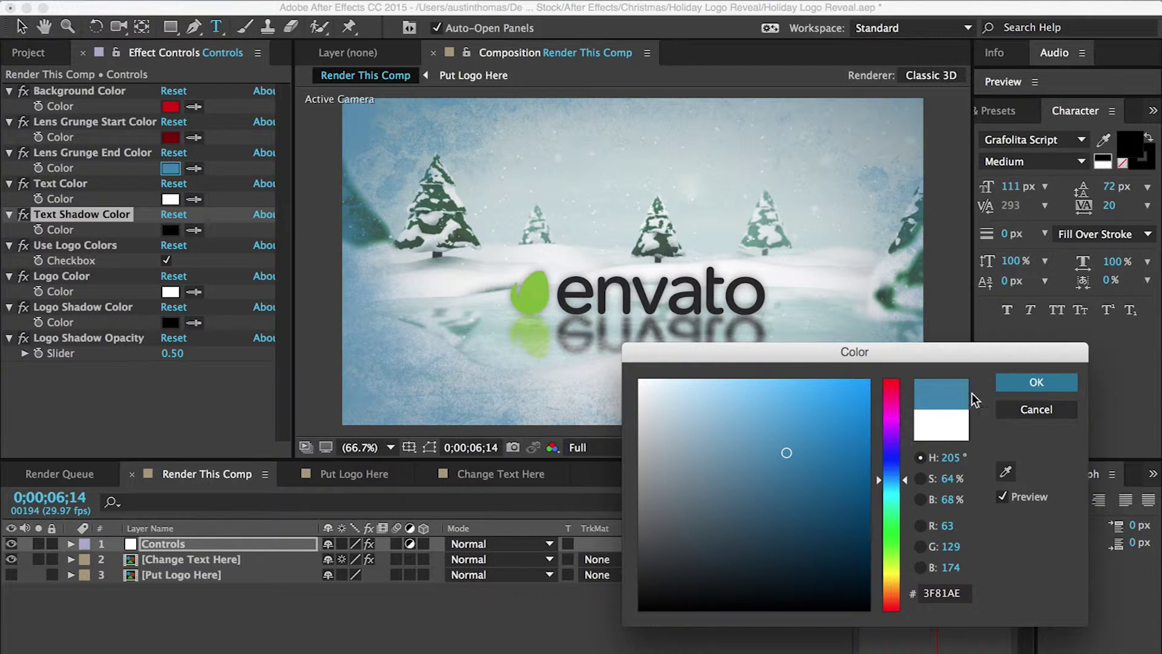
{"action": "left_click_drag", "start_coordinate": [661, 402], "coordinate": [597, 349]}
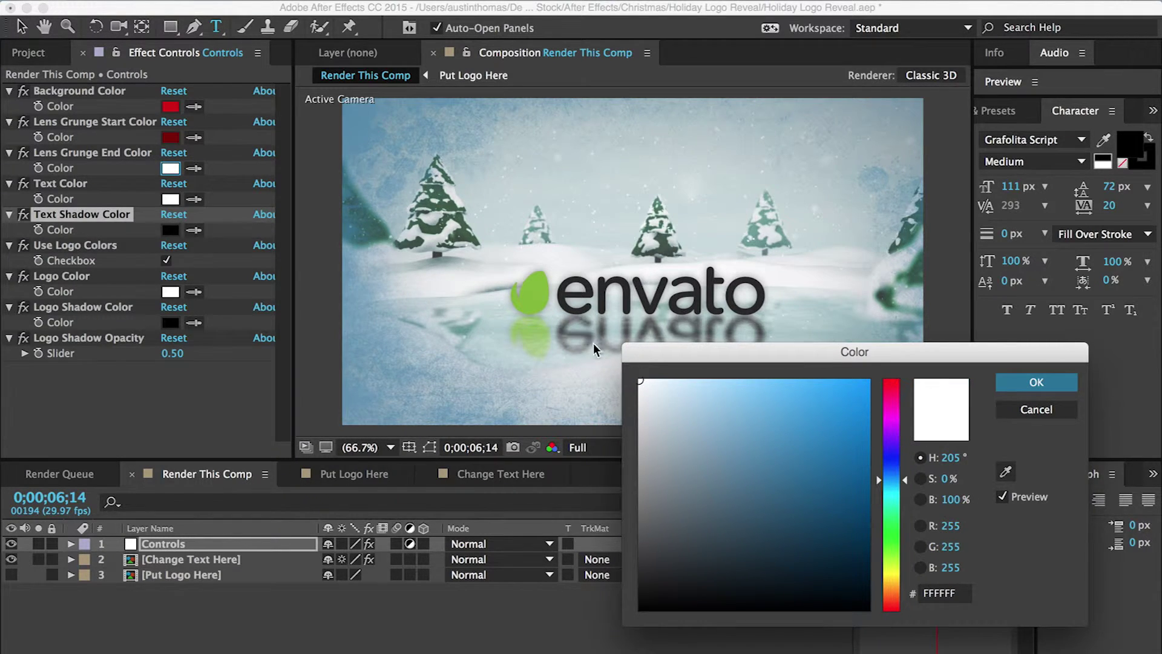
{"action": "left_click", "coordinate": [1005, 409]}
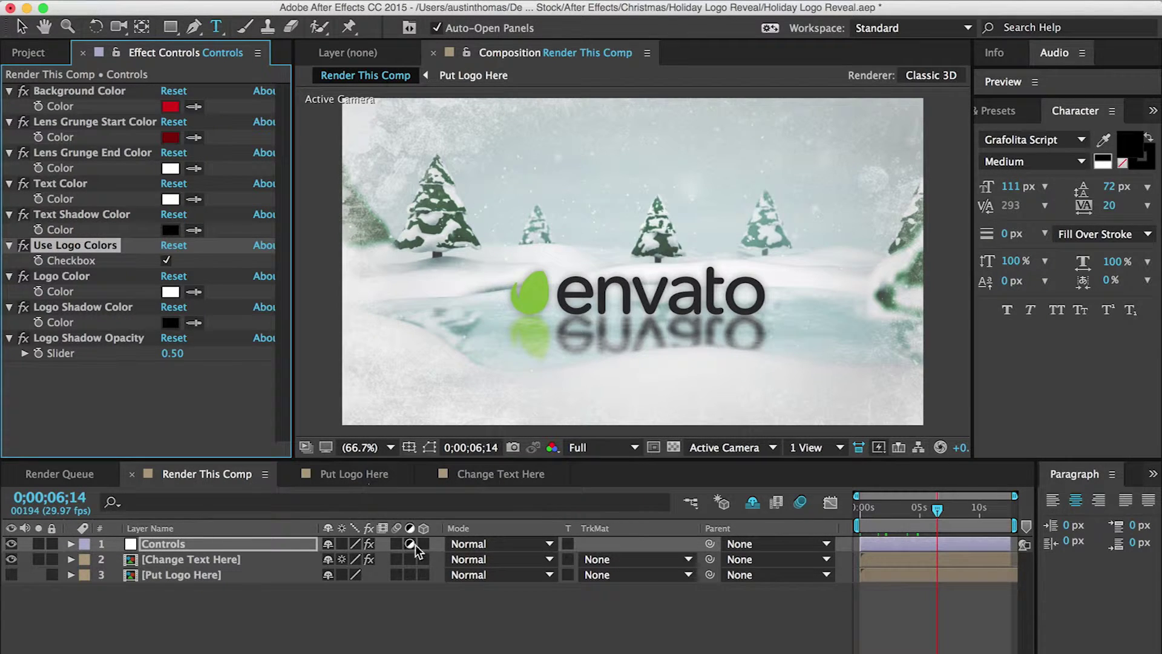
Step: Open the Put Logo Here composition and nudge the Envato logo slightly left at the frame's lower edge
{"action": "left_click", "coordinate": [364, 475]}
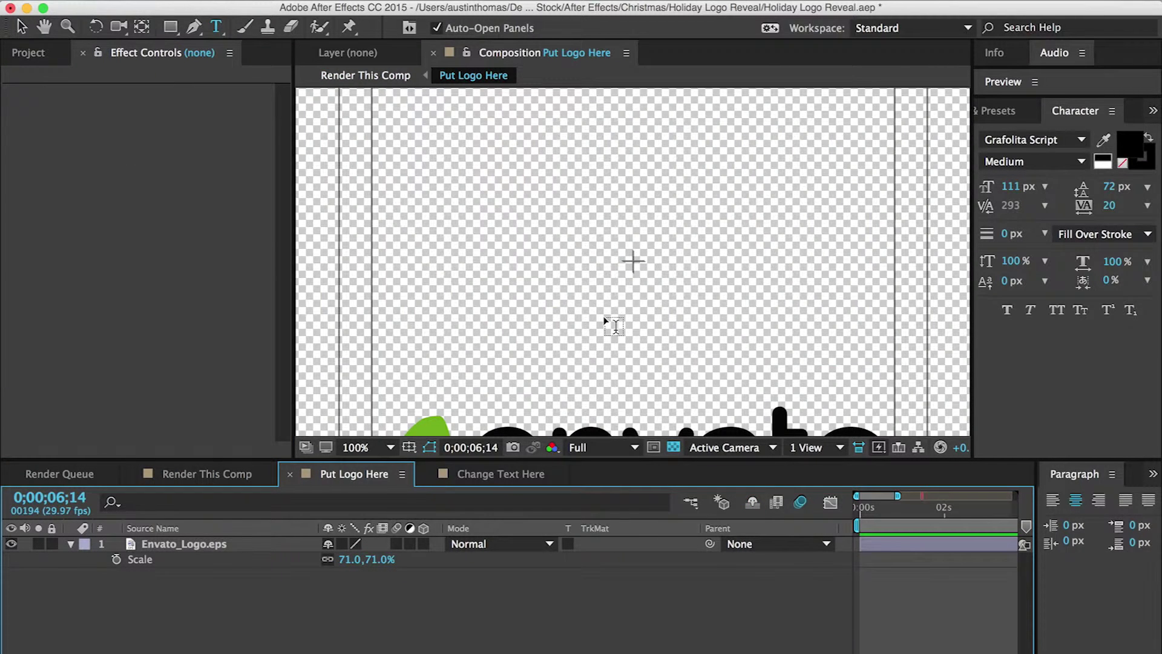
{"action": "scroll", "coordinate": [612, 324], "scroll_direction": "down", "scroll_amount": 4}
{"action": "scroll", "coordinate": [609, 321], "scroll_direction": "up", "scroll_amount": 2}
{"action": "key", "text": "space"}
{"action": "left_click_drag", "start_coordinate": [656, 285], "coordinate": [661, 257]}
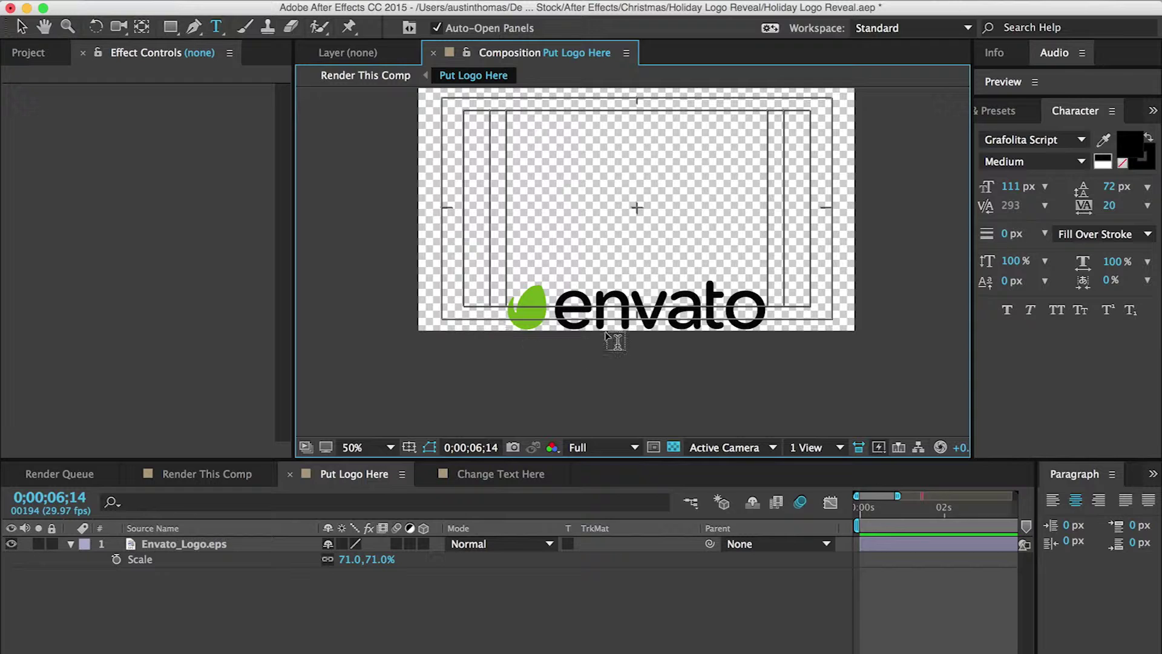
{"action": "key", "text": "v"}
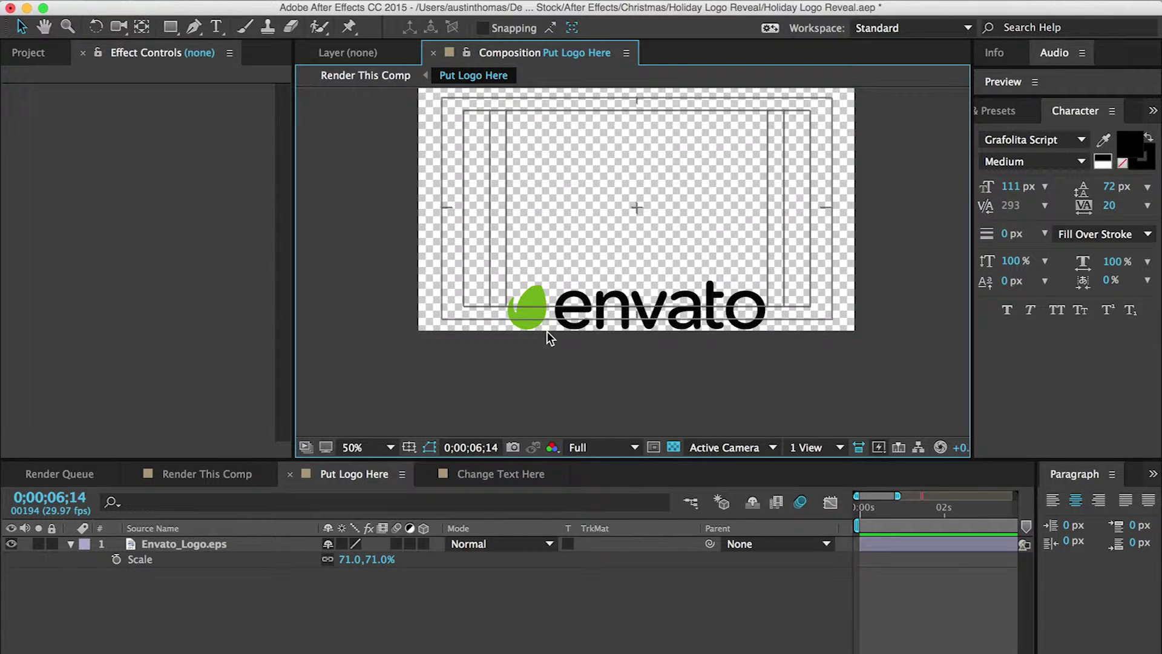
{"action": "left_click", "coordinate": [528, 304]}
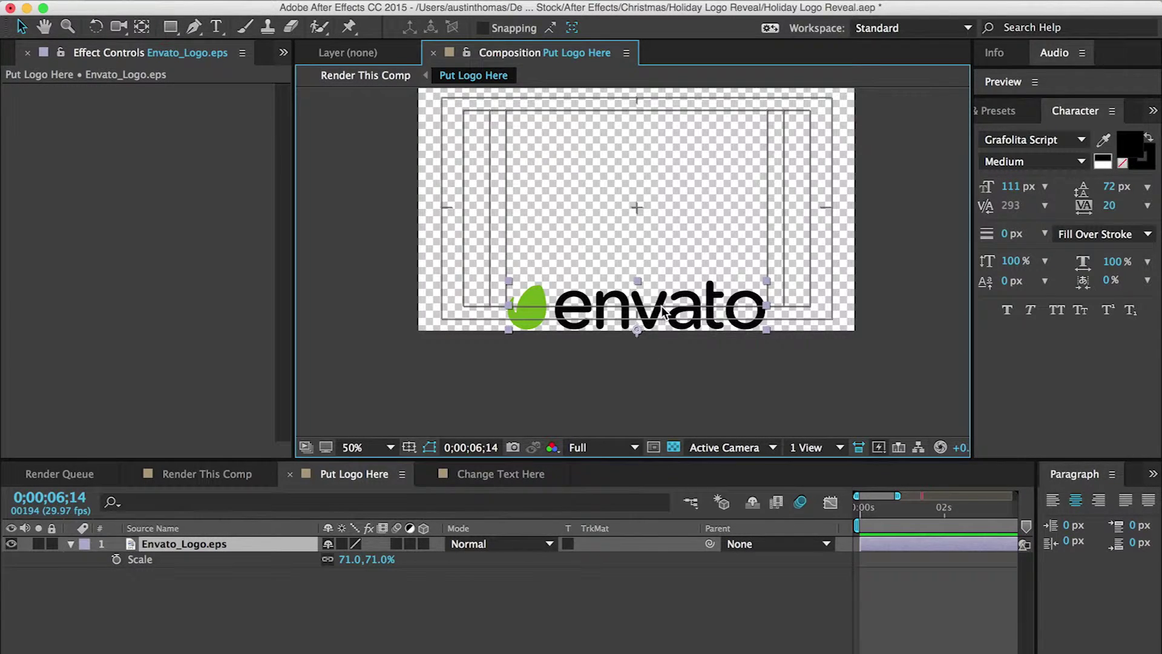
{"action": "mouse_move", "coordinate": [662, 311]}
{"action": "left_mouse_down"}
{"action": "mouse_move", "coordinate": [678, 208]}
{"action": "mouse_move", "coordinate": [663, 311]}
{"action": "left_mouse_up"}
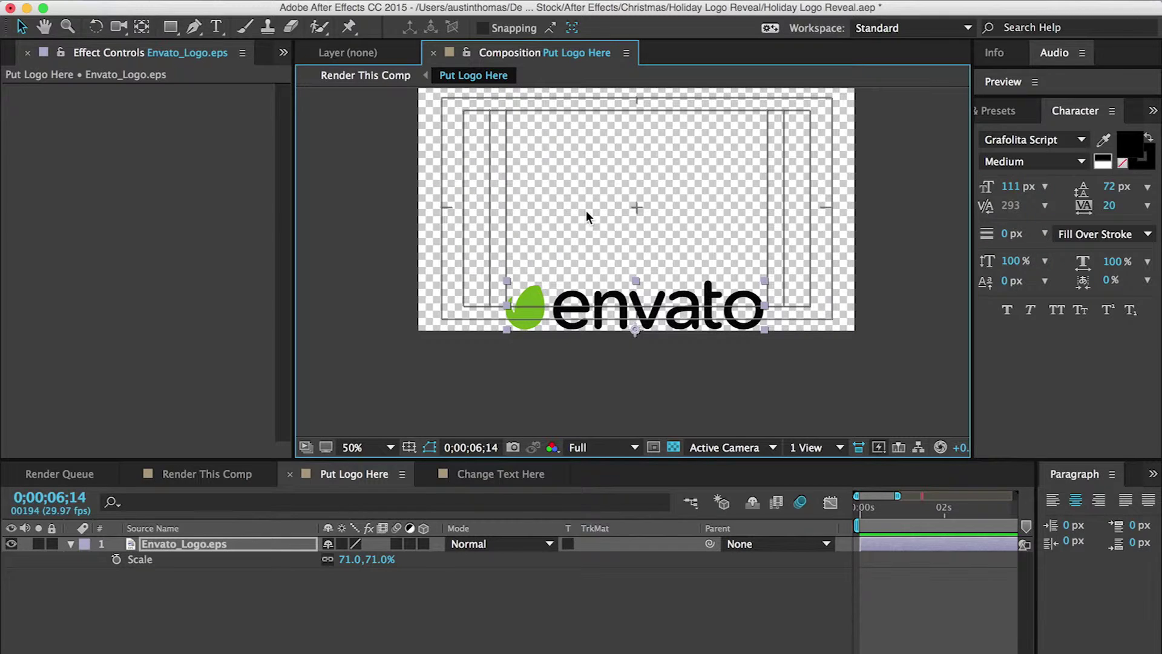
Step: Toggle the title/action-safe guides off and on, then try nudging the Envato logo slightly down and undo the move
{"action": "key", "text": "semicolon"}
{"action": "key", "text": "apostrophe"}
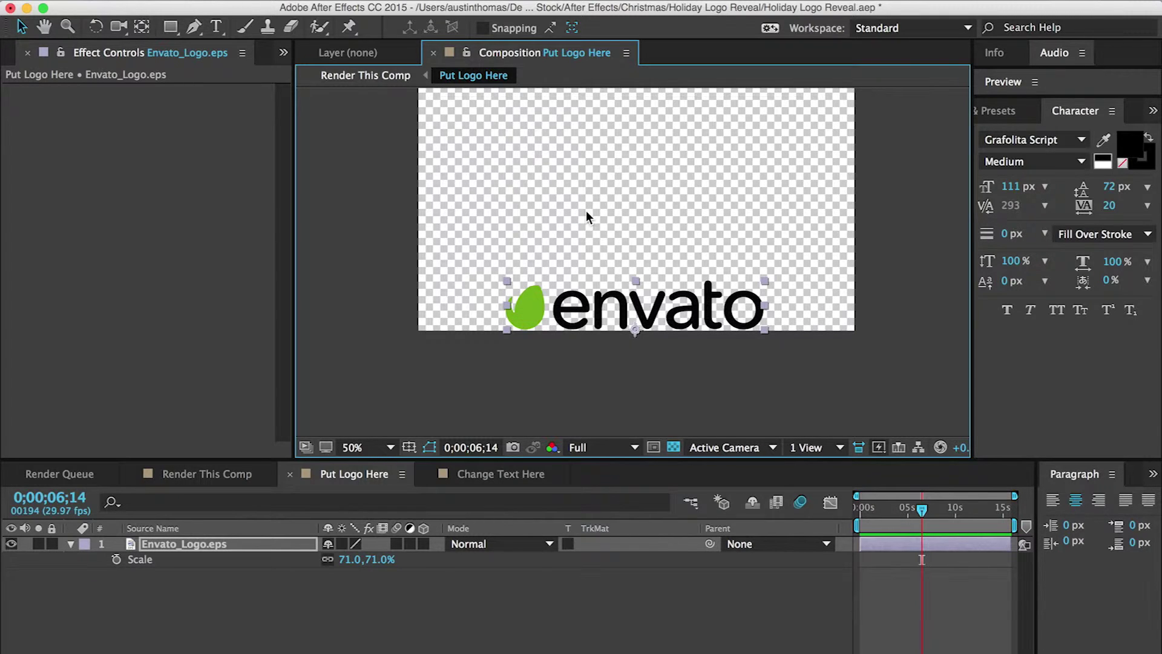
{"action": "key", "text": "apostrophe"}
{"action": "key", "text": "apostrophe"}
{"action": "key", "text": "apostrophe"}
{"action": "key", "text": "apostrophe"}
{"action": "key", "text": "apostrophe"}
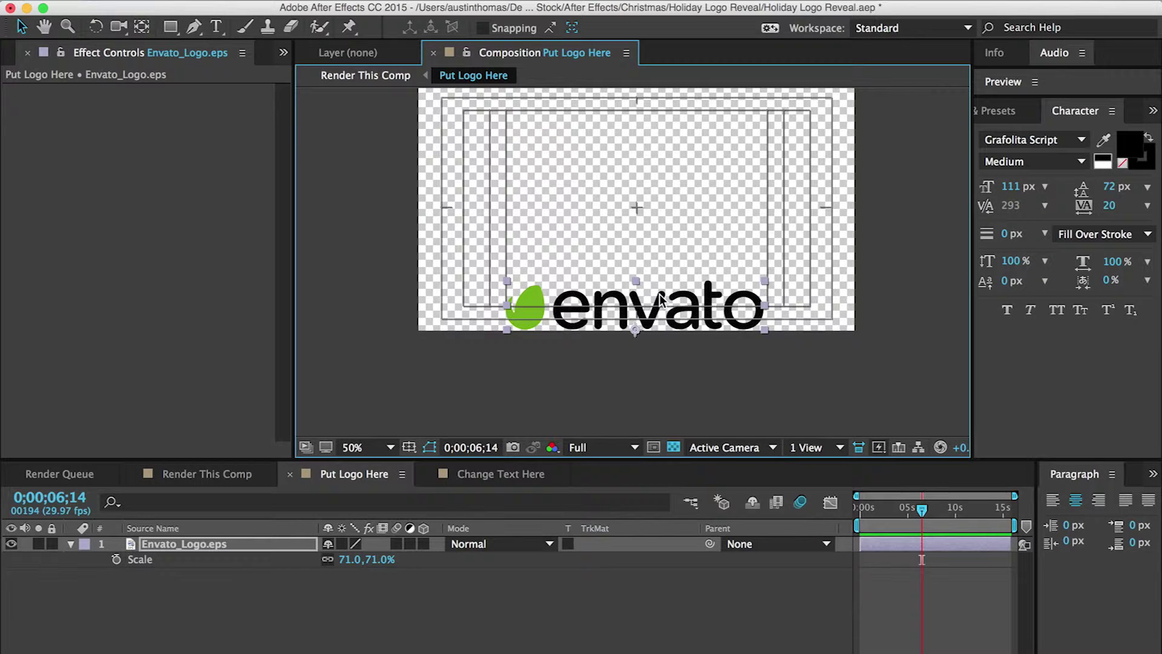
{"action": "left_click_drag", "start_coordinate": [661, 297], "coordinate": [662, 299]}
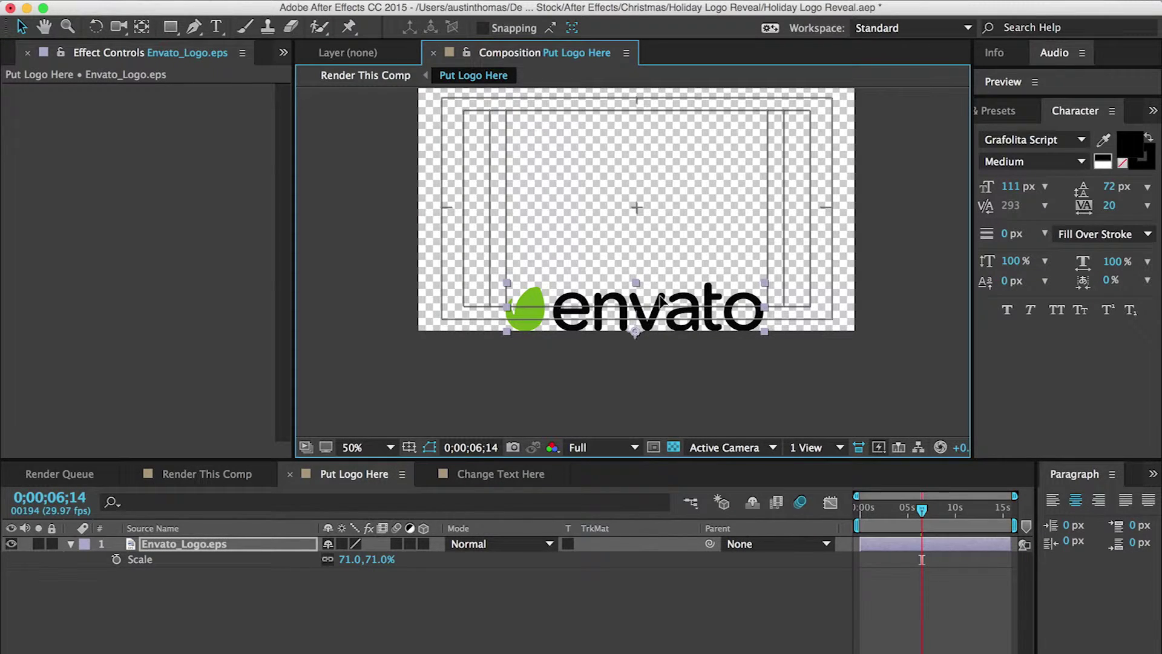
{"action": "key", "text": "super+z"}
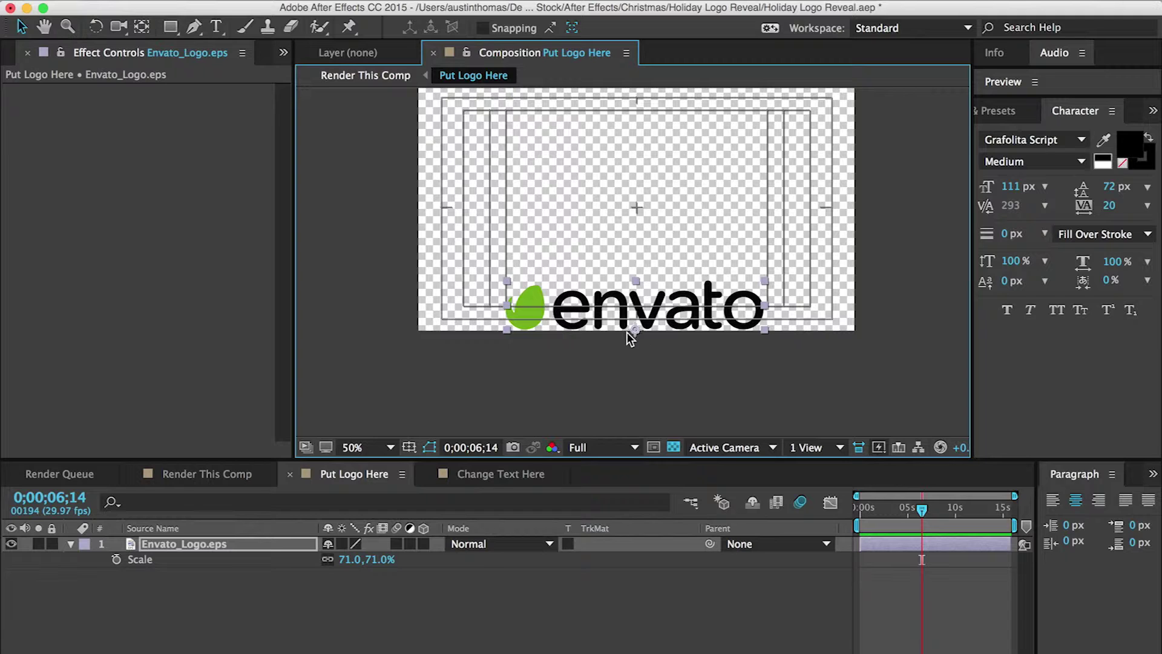
Step: Scale the Envato logo up proportionally from its anchor point at the frame's lower edge
{"action": "key", "text": "y"}
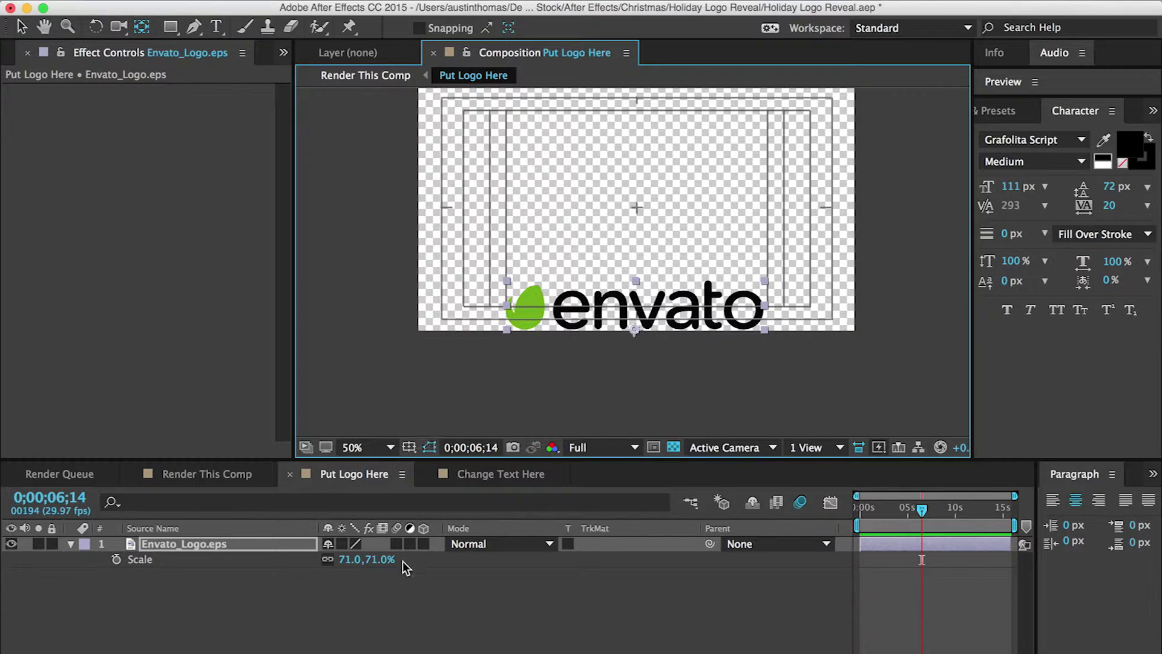
{"action": "left_click_drag", "start_coordinate": [375, 559], "coordinate": [391, 557]}
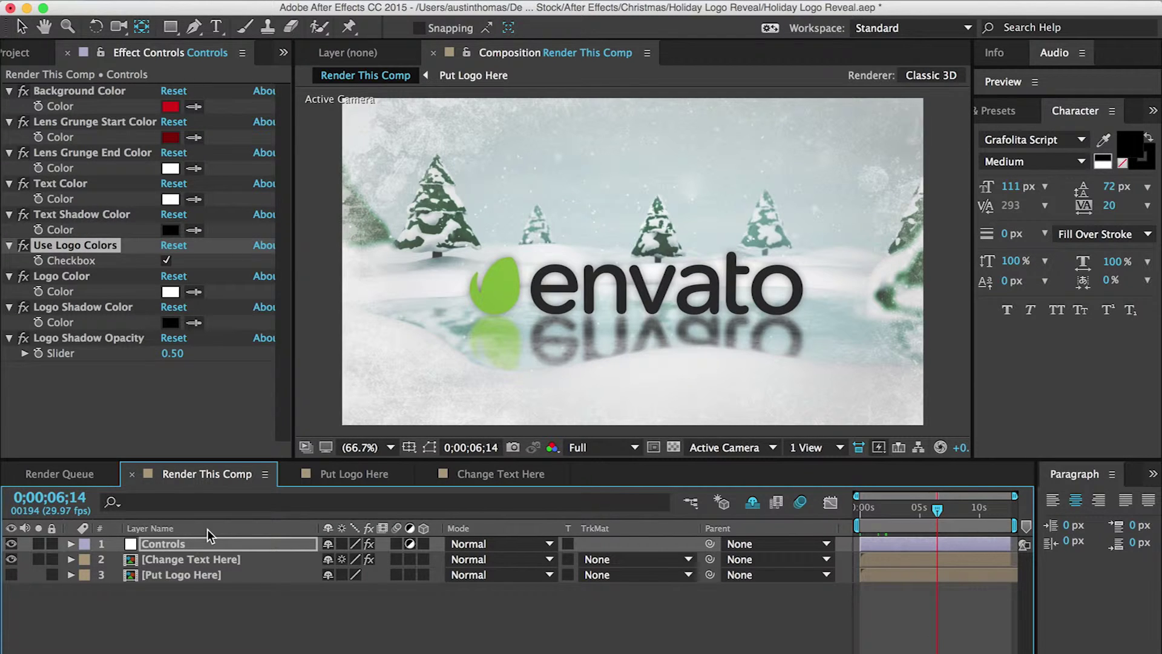
Step: On the Controls layer of Render This Comp, turn Use Logo Colors off, look at the Logo Color, and turn it back on
{"action": "left_click", "coordinate": [183, 543]}
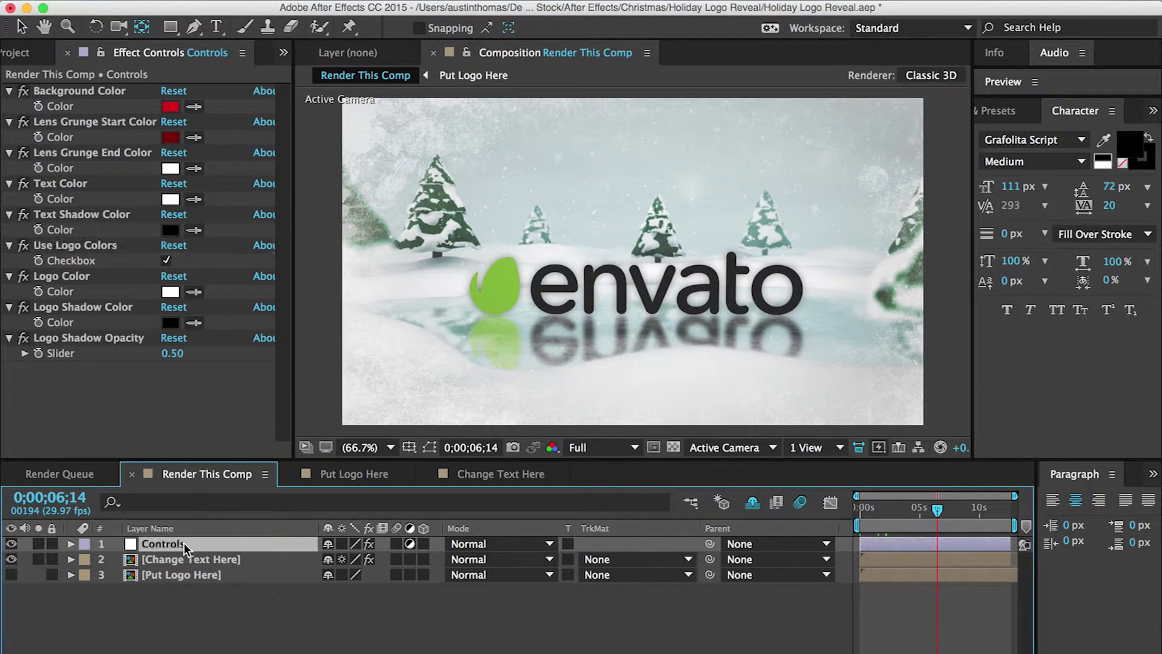
{"action": "left_click", "coordinate": [166, 264]}
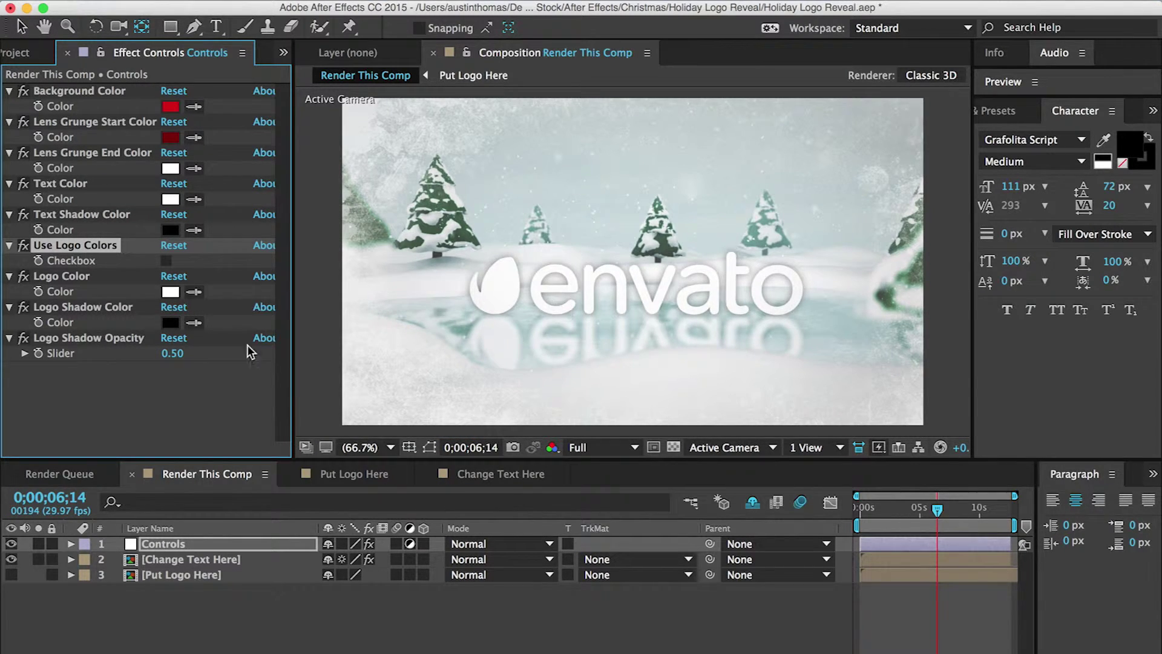
{"action": "left_click", "coordinate": [170, 292]}
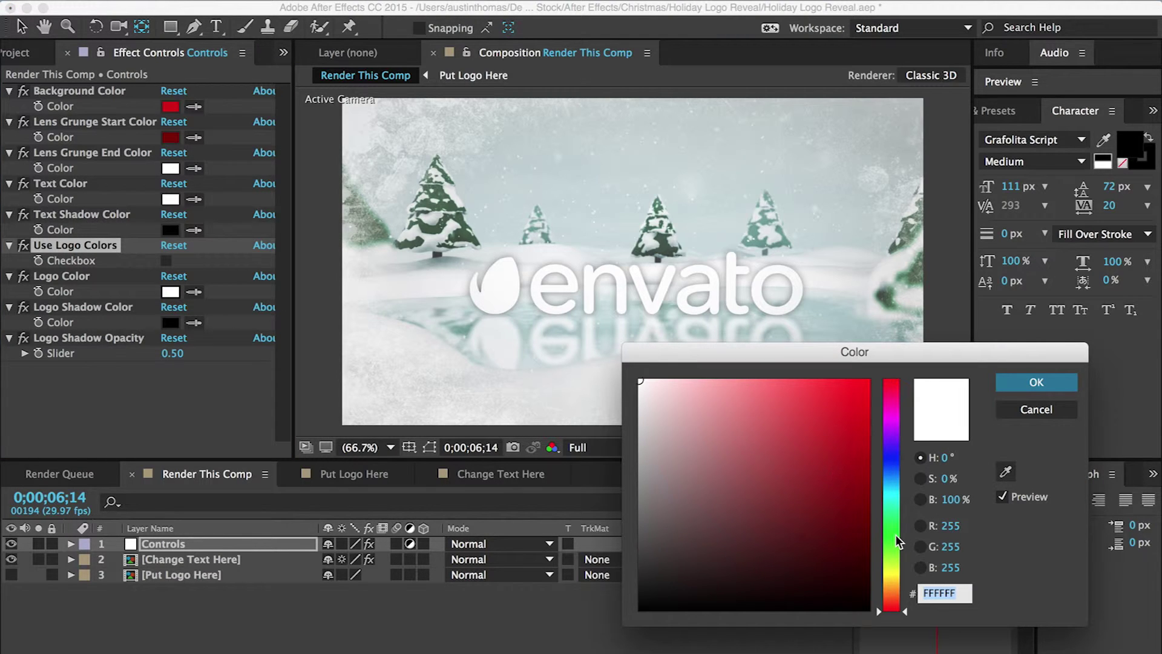
{"action": "left_click", "coordinate": [1036, 400]}
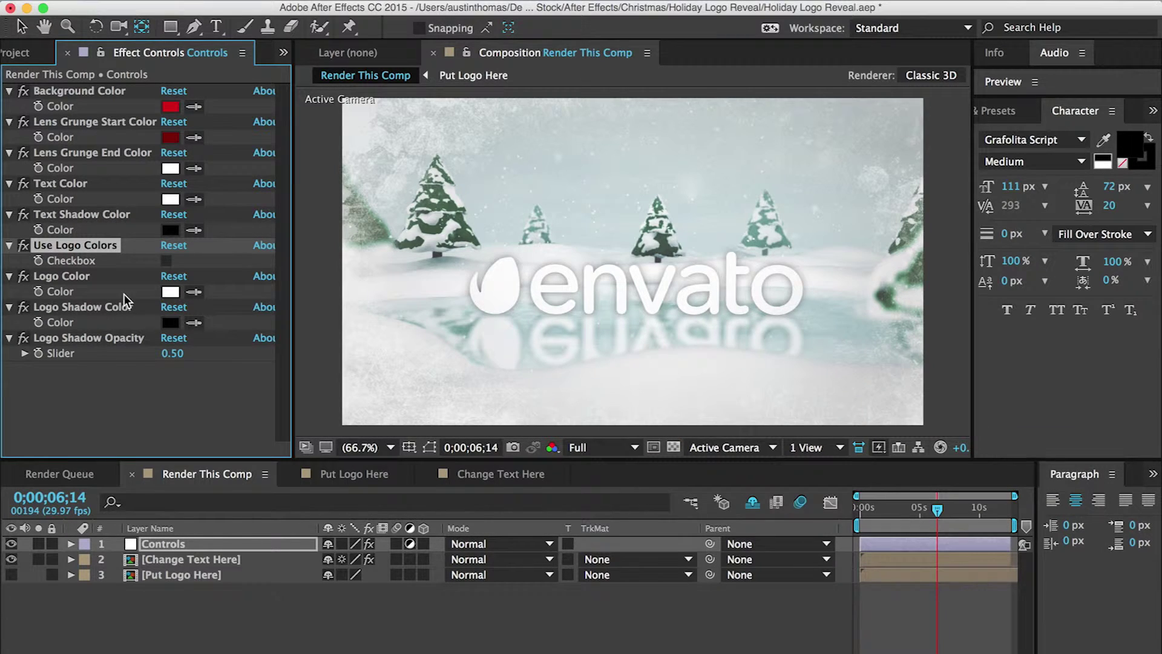
{"action": "left_click", "coordinate": [166, 260]}
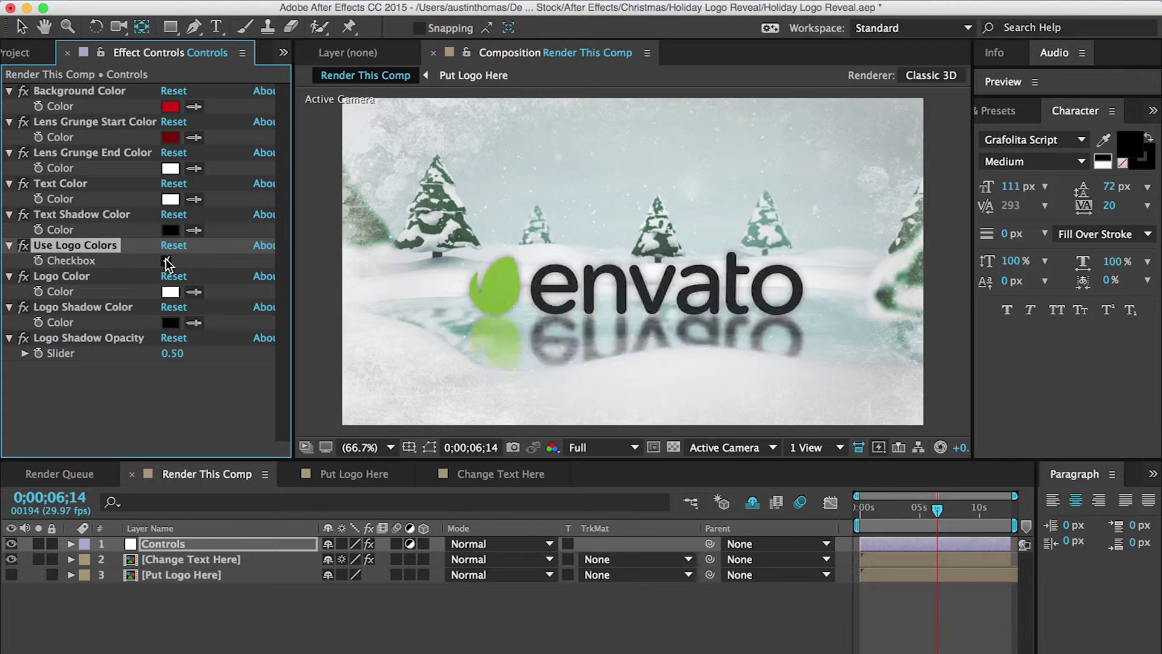
Step: Sample the green of the logo's leaf as the Logo Color and turn off Use Logo Colors
{"action": "left_click", "coordinate": [194, 292]}
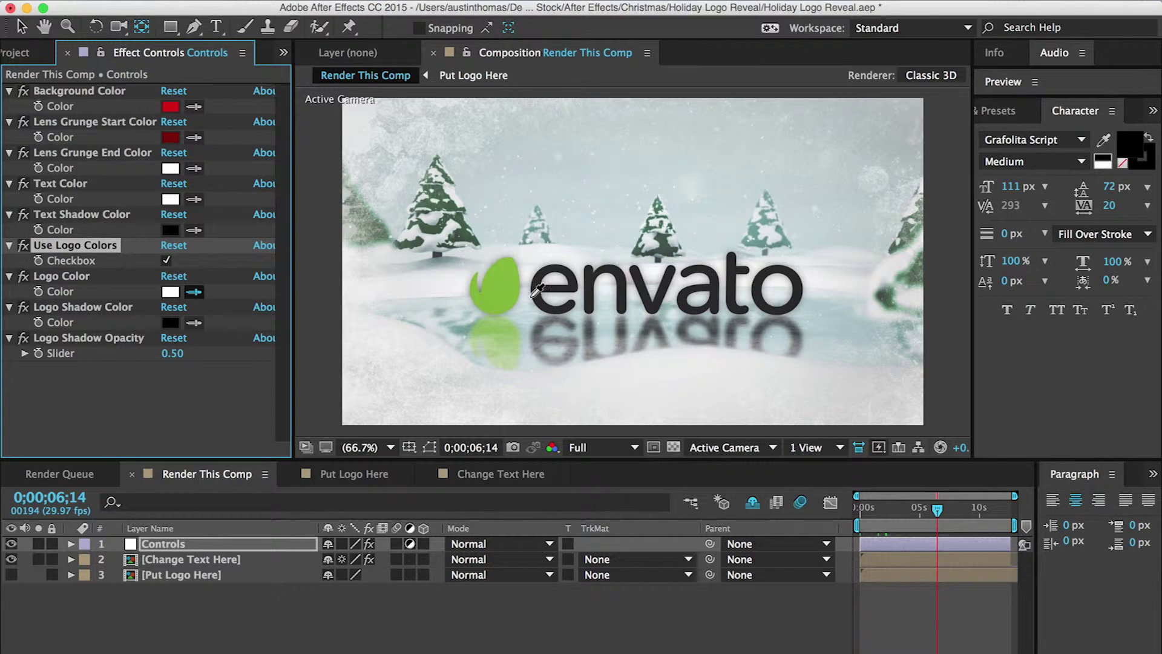
{"action": "left_click", "coordinate": [502, 288]}
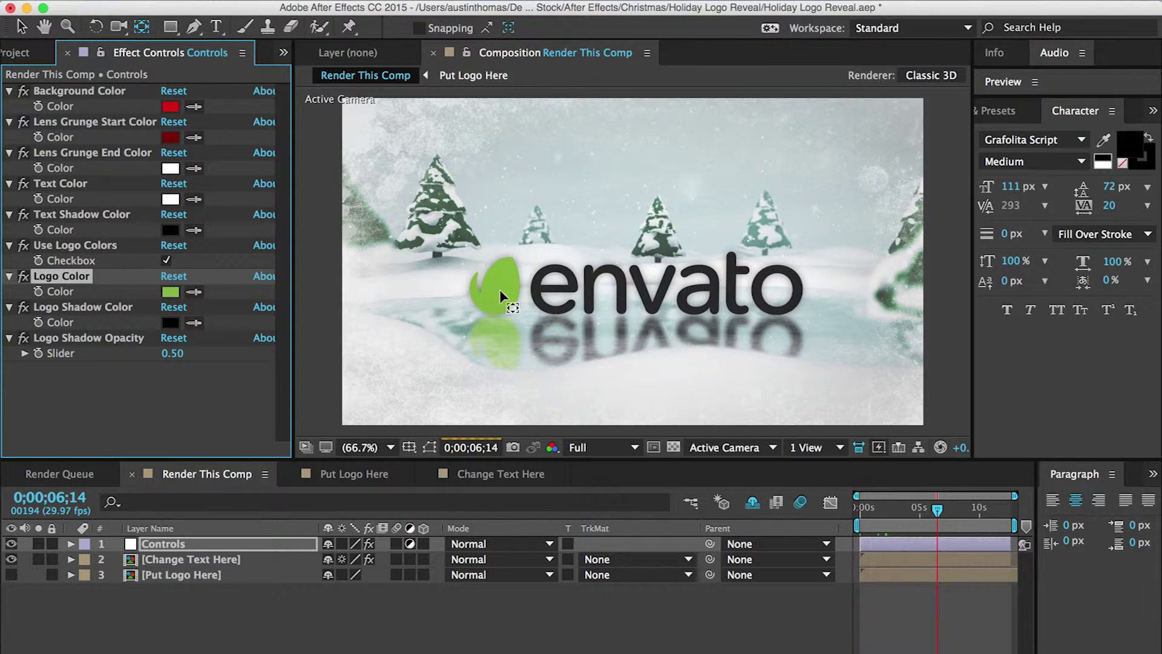
{"action": "left_click", "coordinate": [166, 261]}
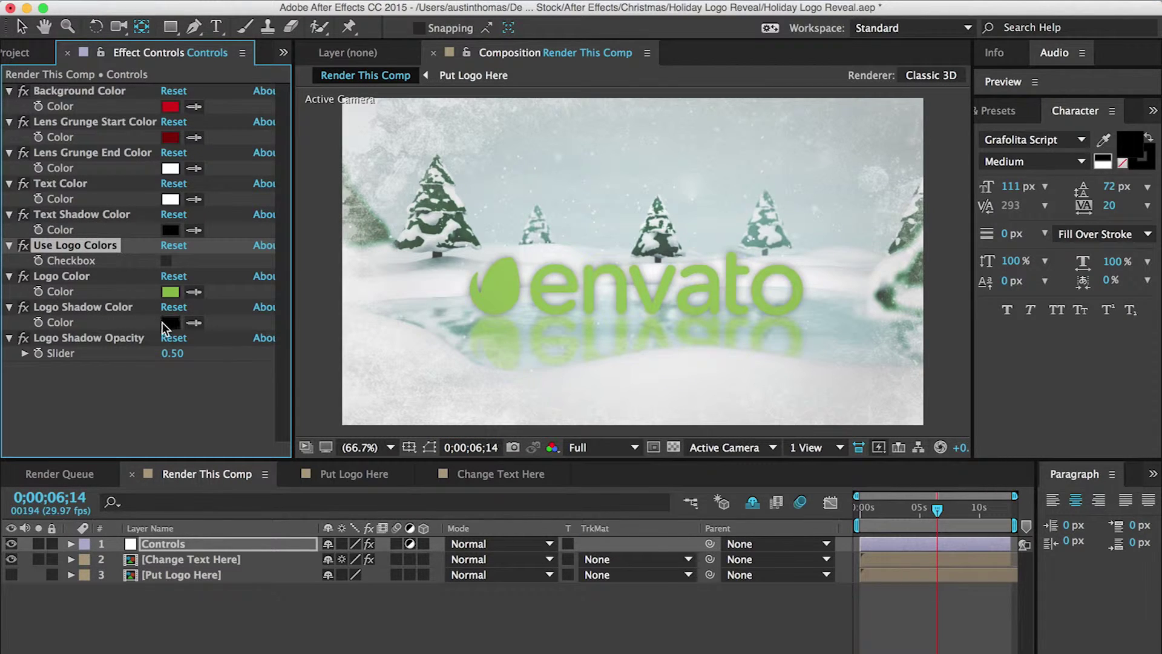
Step: Set the Logo Shadow Color to red FF0000
{"action": "left_click", "coordinate": [171, 323]}
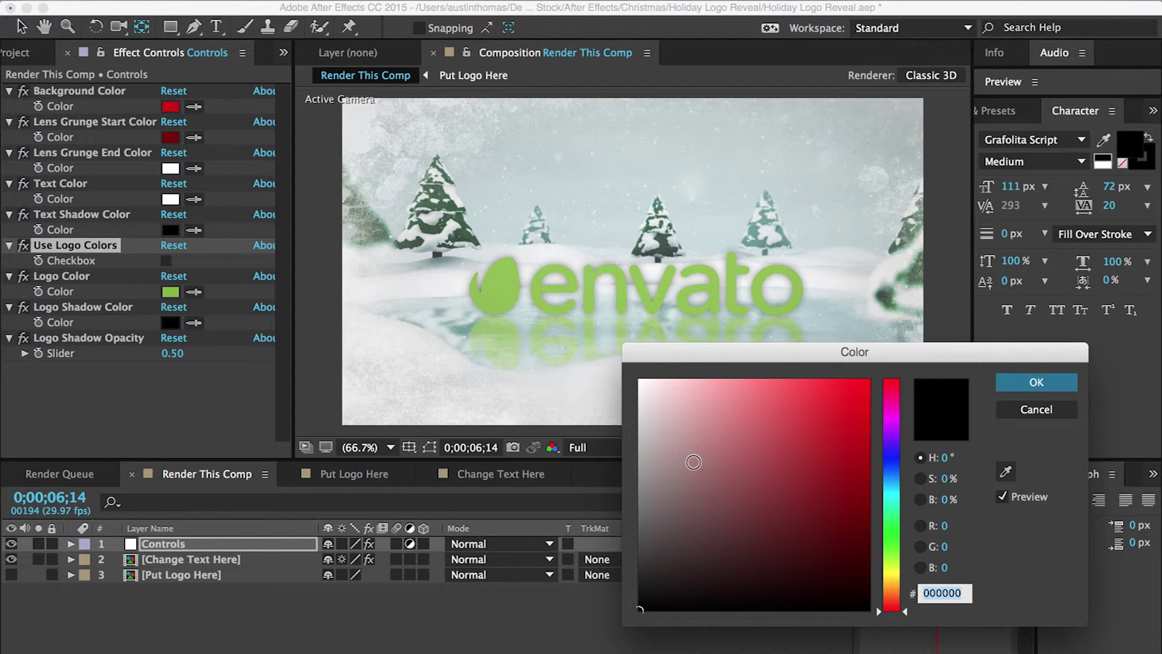
{"action": "left_click_drag", "start_coordinate": [855, 415], "coordinate": [882, 359]}
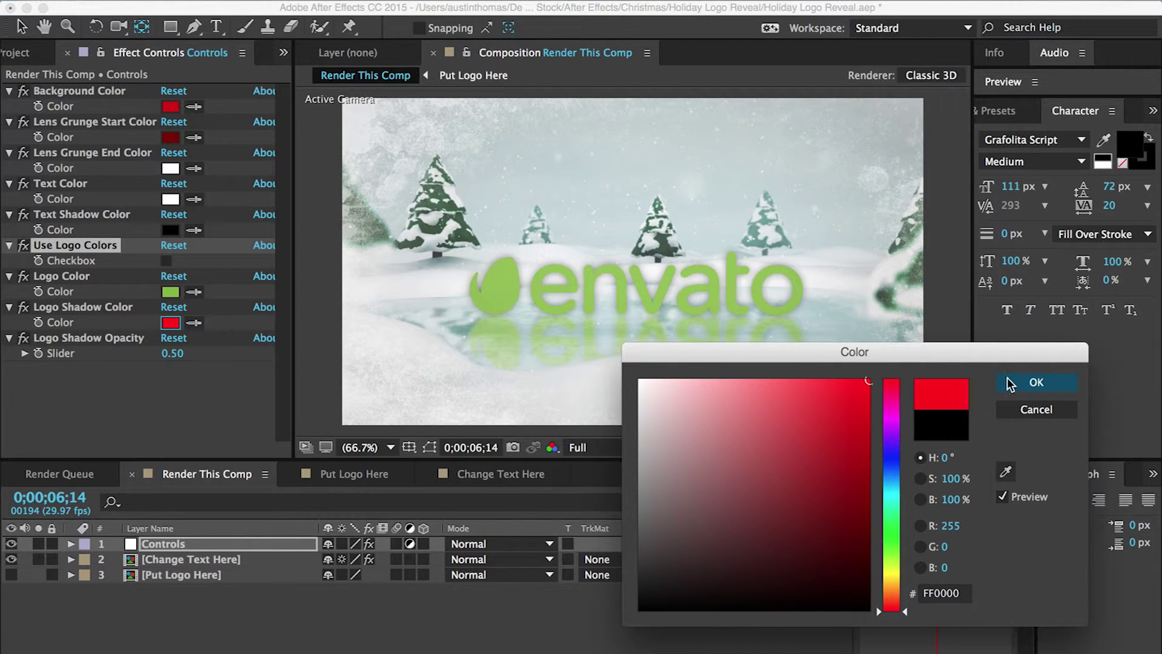
{"action": "left_click", "coordinate": [1032, 387]}
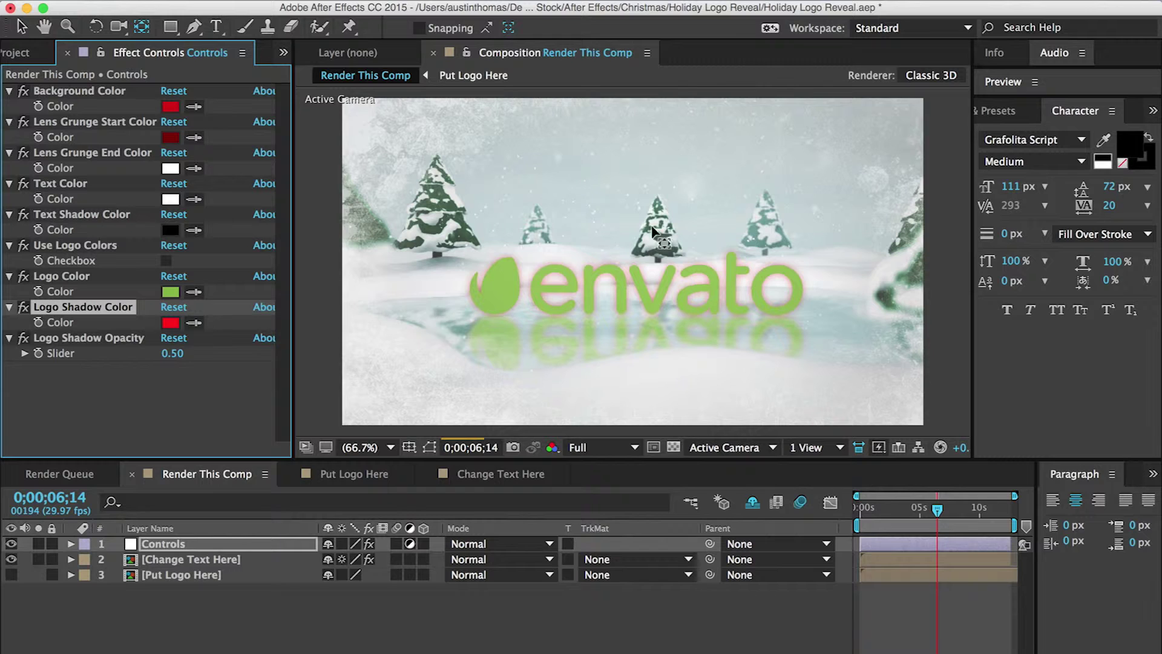
Step: Set the Logo Shadow Color on the Controls layer to white
{"action": "left_click", "coordinate": [170, 323]}
{"action": "left_click_drag", "start_coordinate": [658, 393], "coordinate": [614, 366]}
{"action": "left_click", "coordinate": [1005, 382]}
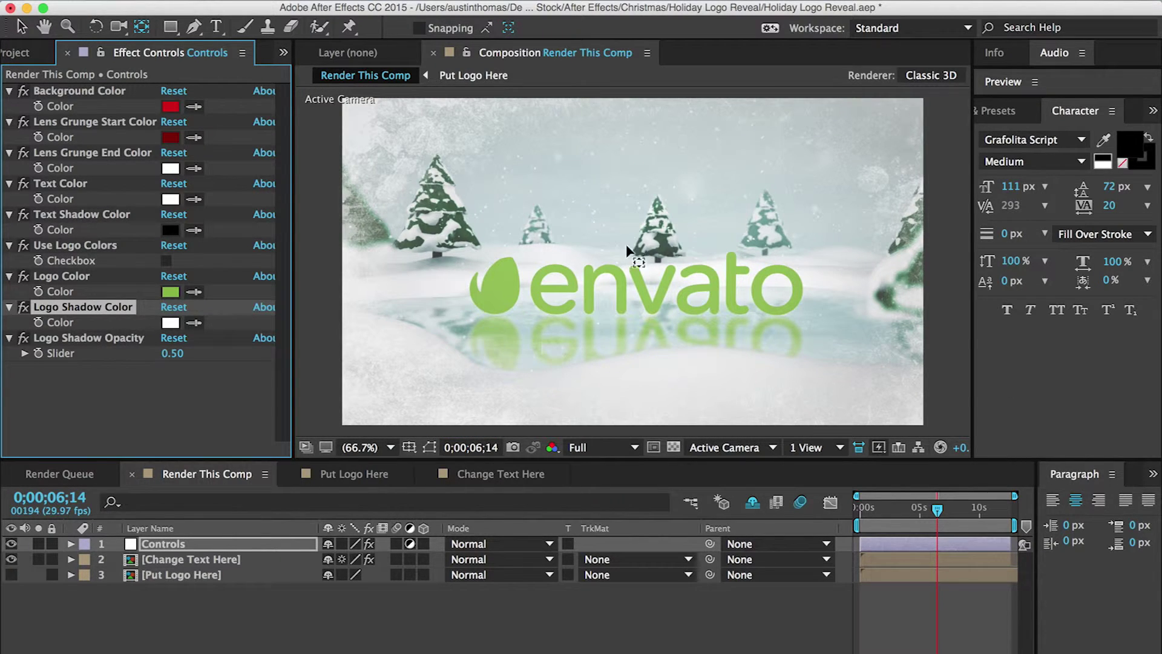
Step: Try Logo Shadow Opacity values of 36.5 and 89.5 on the Controls layer
{"action": "mouse_move", "coordinate": [173, 357]}
{"action": "left_mouse_down"}
{"action": "mouse_move", "coordinate": [203, 356]}
{"action": "mouse_move", "coordinate": [175, 361]}
{"action": "left_mouse_up"}
{"action": "left_click", "coordinate": [175, 357]}
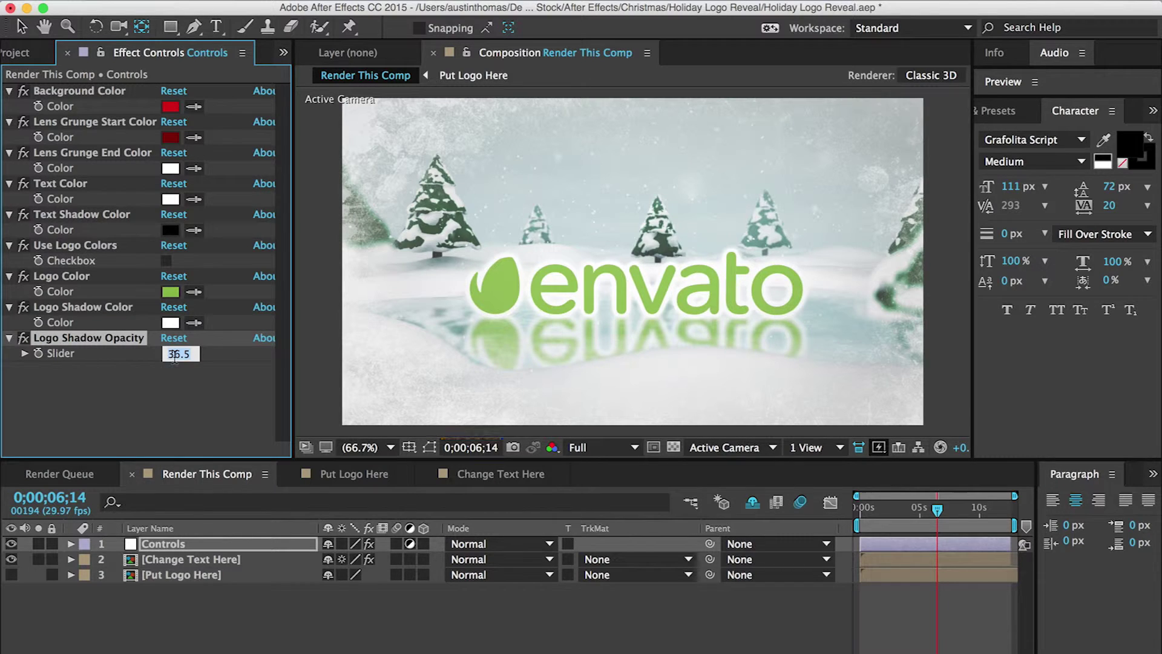
{"action": "left_click", "coordinate": [176, 401]}
{"action": "left_click_drag", "start_coordinate": [172, 357], "coordinate": [220, 358]}
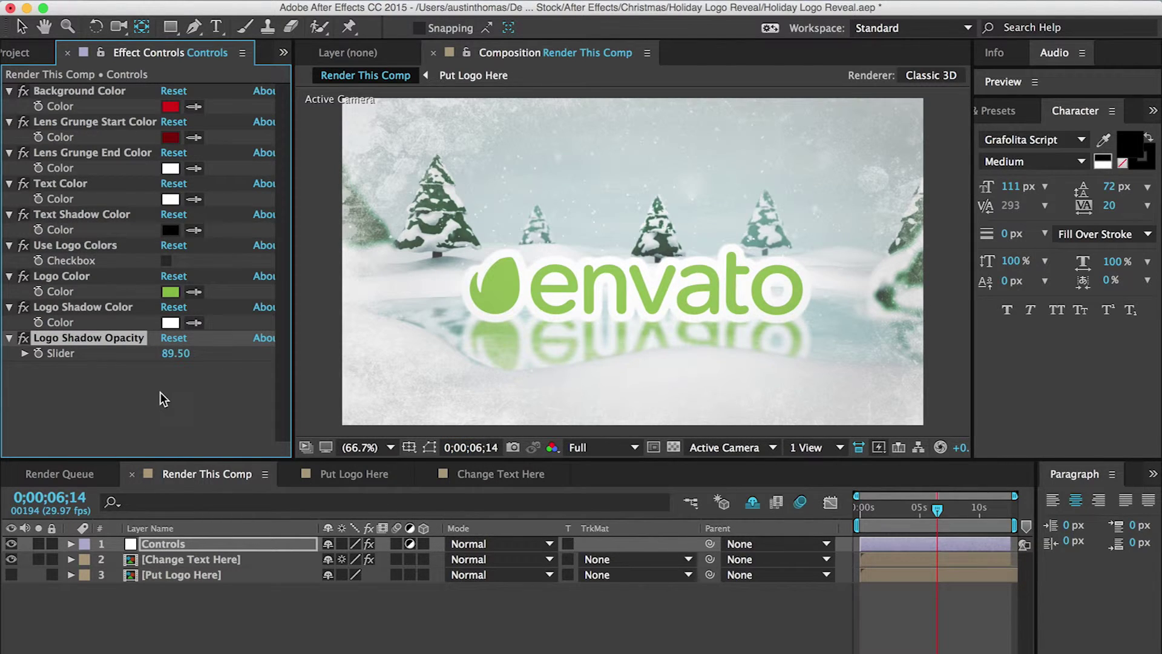
Step: Set the Logo Shadow Opacity slider on the Controls layer to 0.5
{"action": "left_click", "coordinate": [170, 355]}
{"action": "key", "text": "BackSpace"}
{"action": "type", "text": ".5"}
{"action": "key", "text": "Return"}
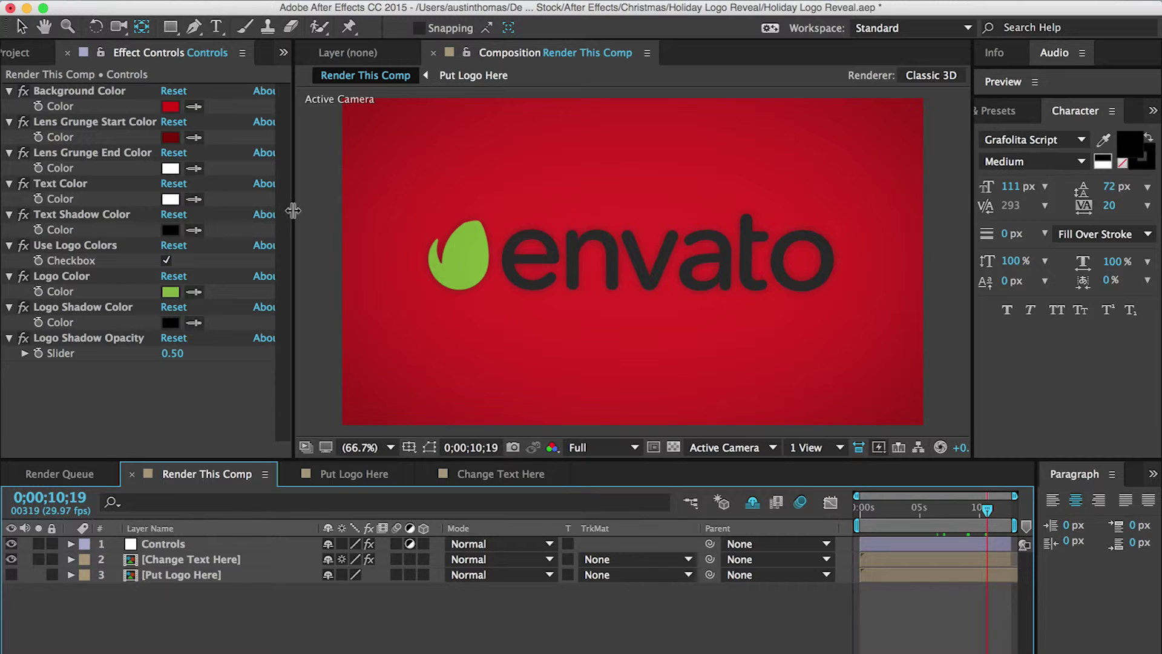
Step: Start keyframing the Controls layer's Background Color with a keyframe at 0;00;06;03
{"action": "left_click", "coordinate": [78, 90]}
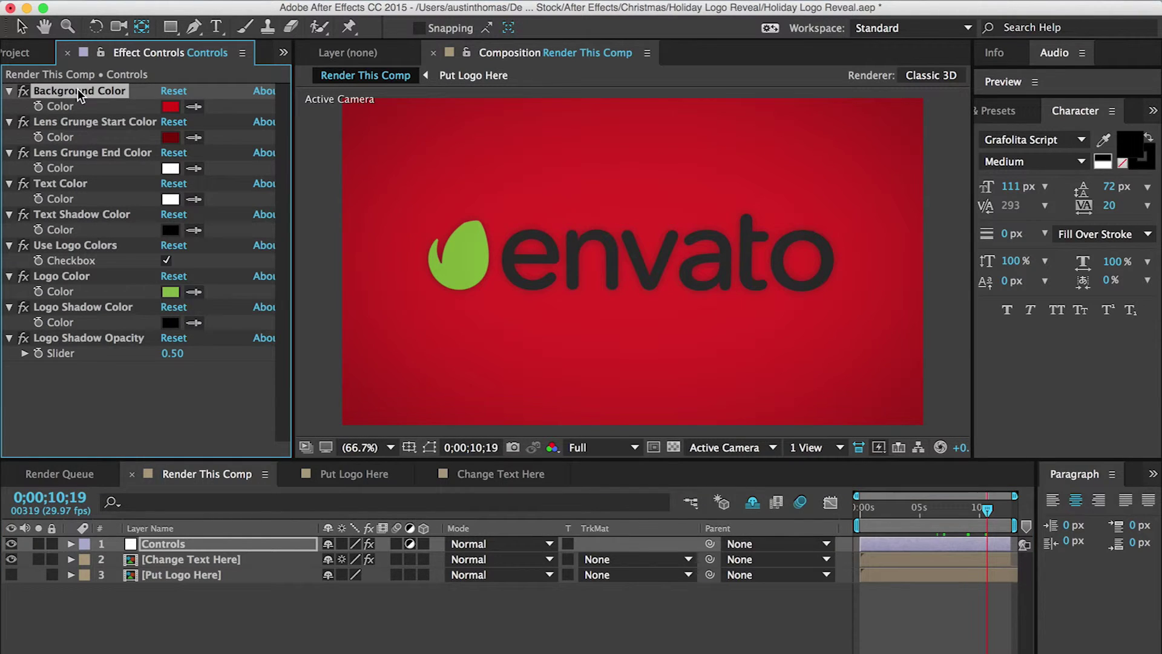
{"action": "left_click_drag", "start_coordinate": [954, 513], "coordinate": [932, 509]}
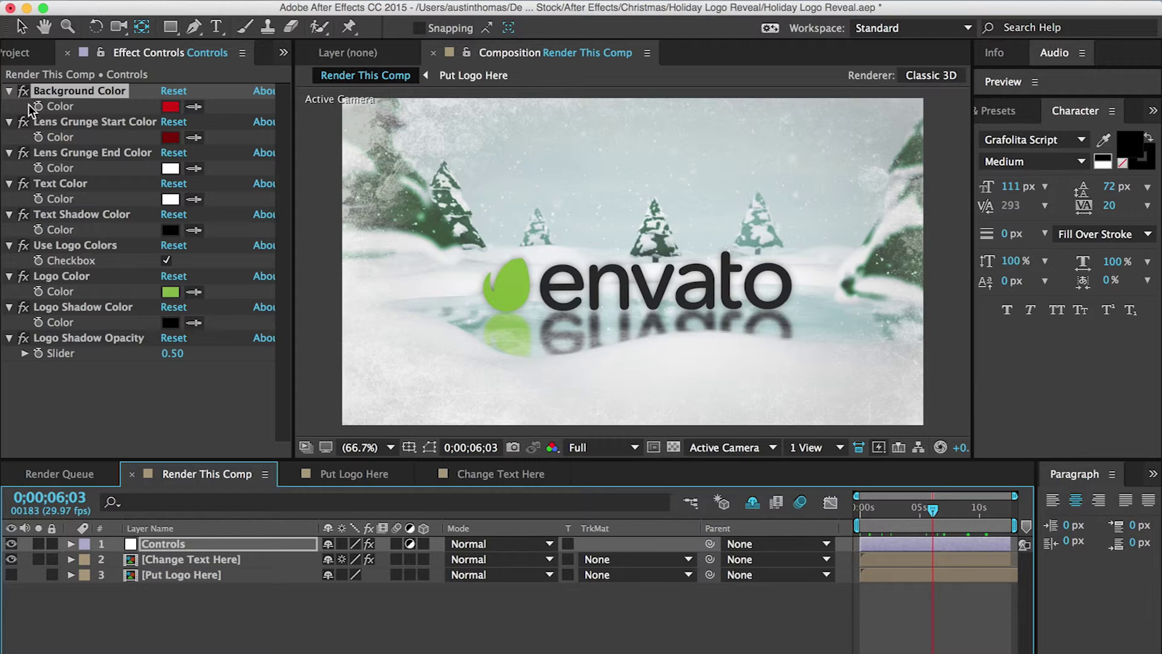
{"action": "left_click", "coordinate": [39, 106]}
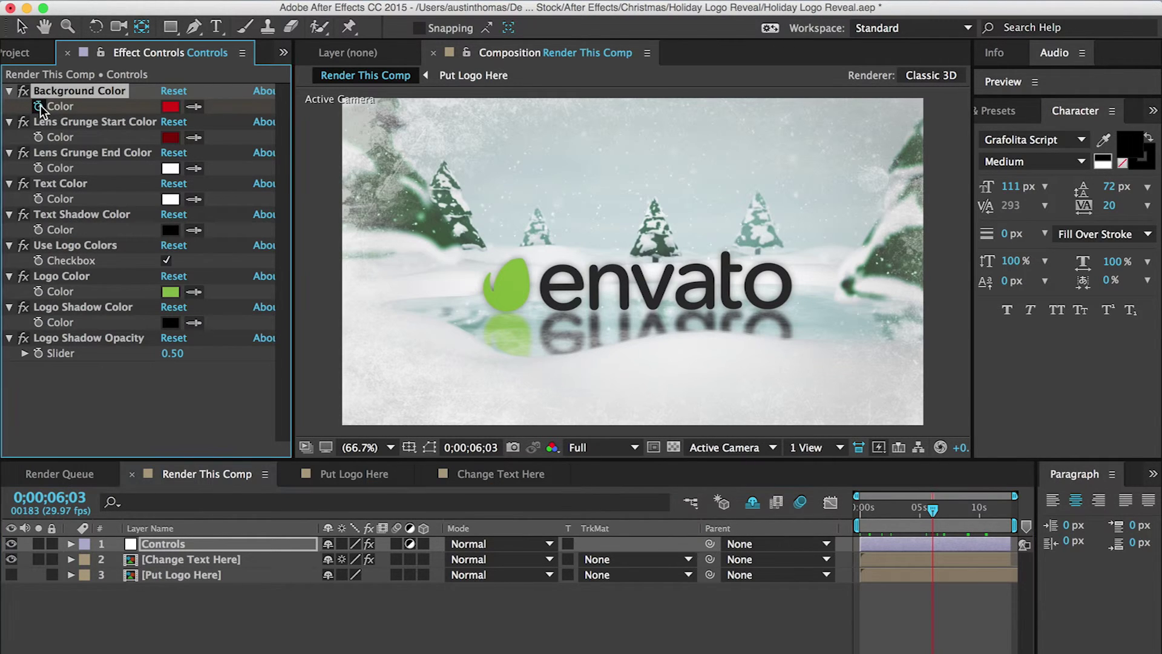
Step: Keyframe the Background Color to white FFFFFF at 0;00;07;25 and view the frame at 0;00;11;05
{"action": "left_click", "coordinate": [953, 511]}
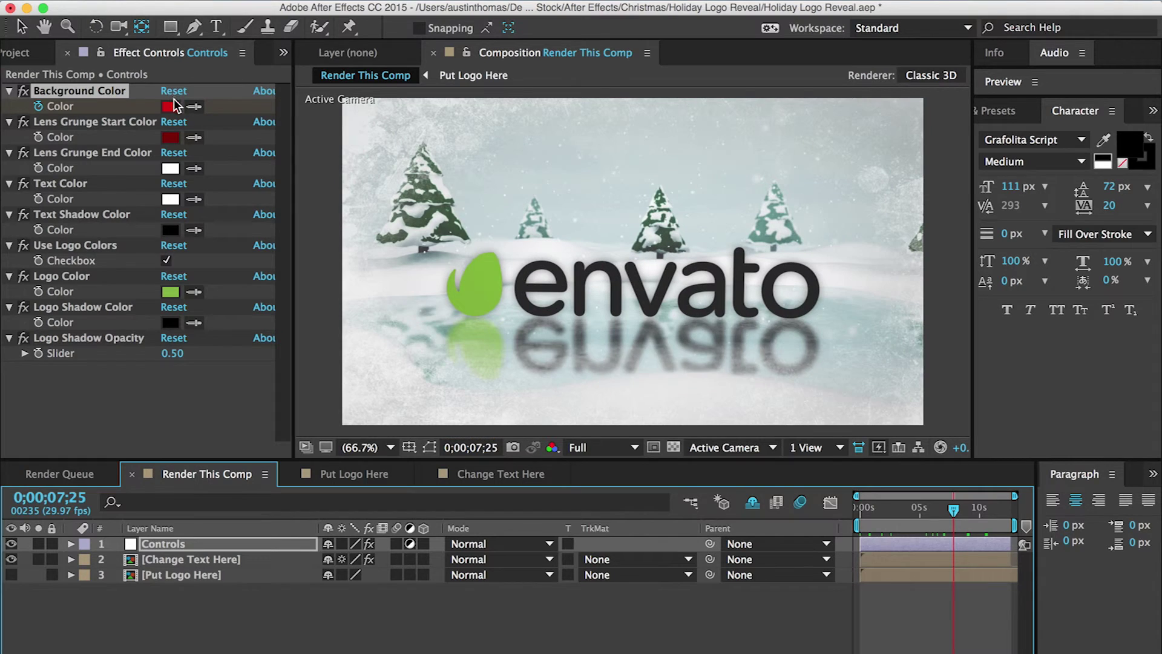
{"action": "left_click", "coordinate": [169, 106]}
{"action": "left_click_drag", "start_coordinate": [668, 397], "coordinate": [572, 340]}
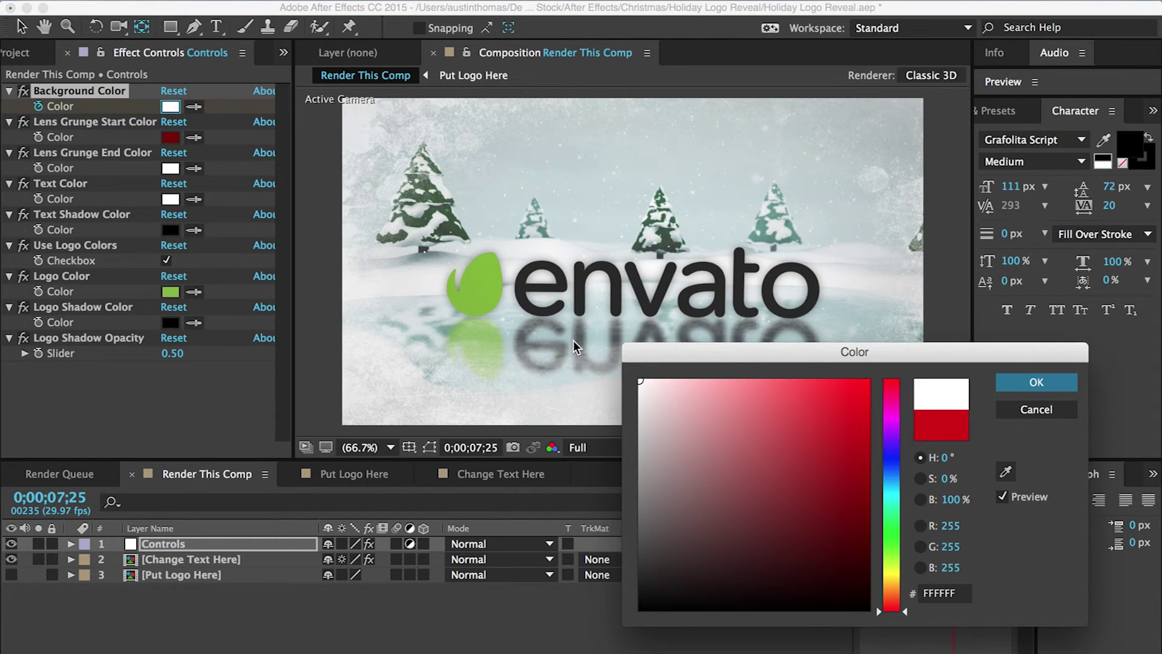
{"action": "left_click", "coordinate": [1065, 382]}
{"action": "left_click", "coordinate": [992, 508]}
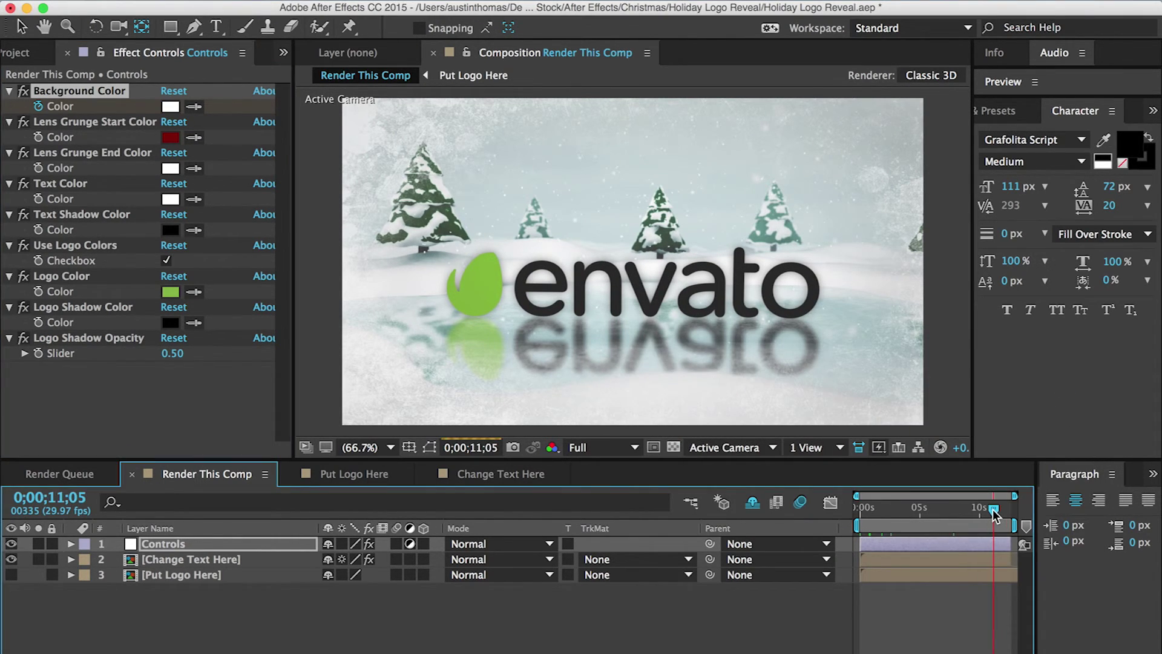